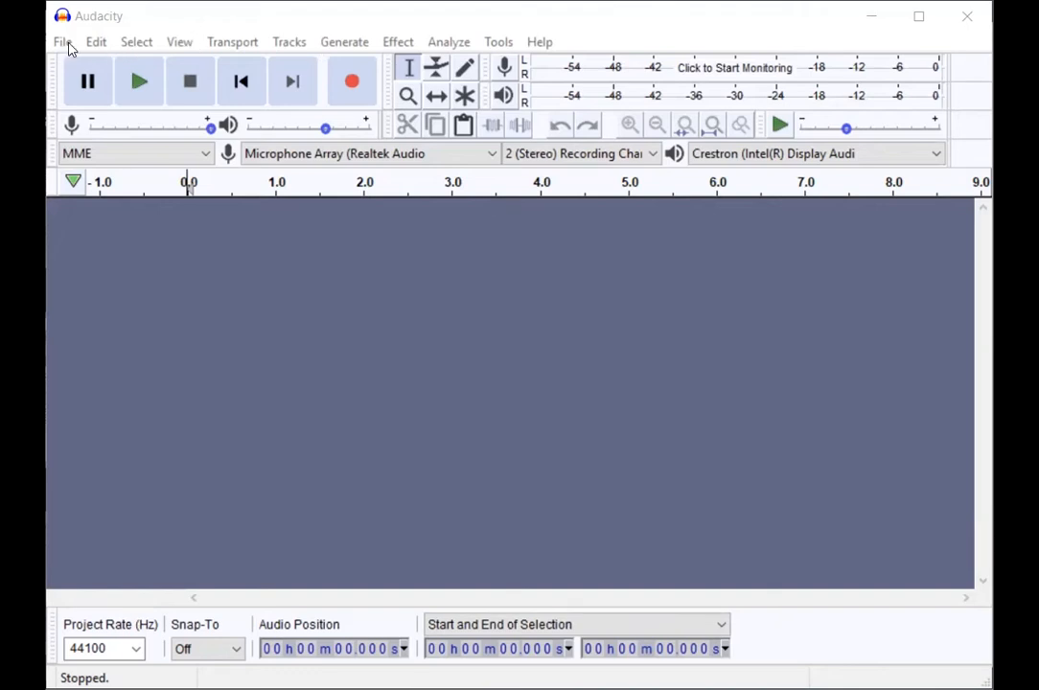
left_click(62, 42)
key("Escape")
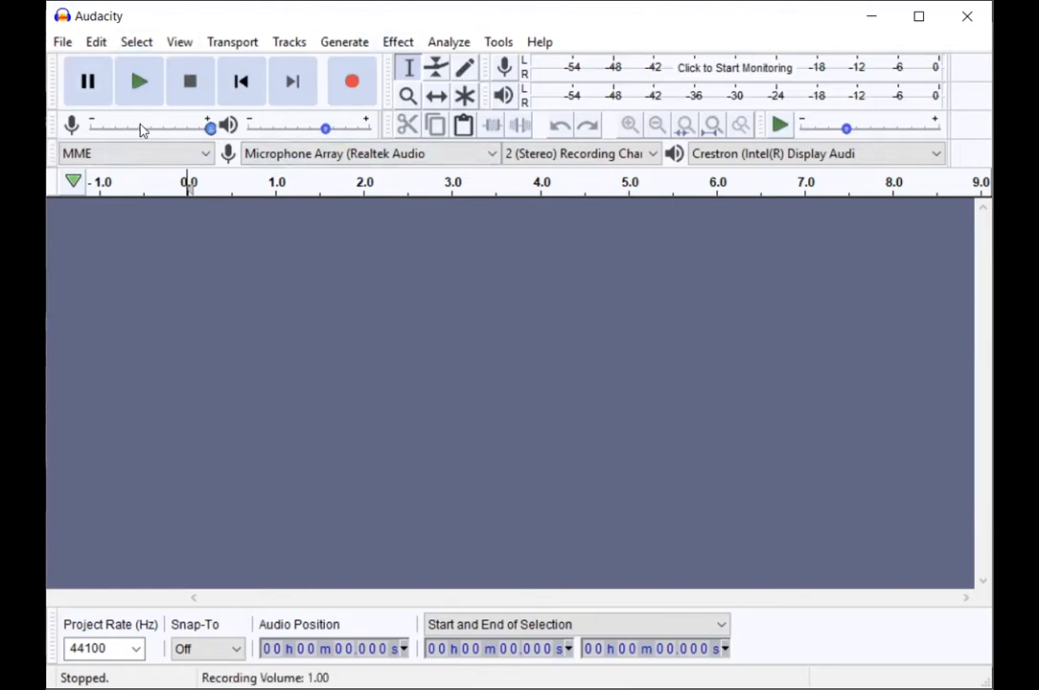
mouse_move(107, 121)
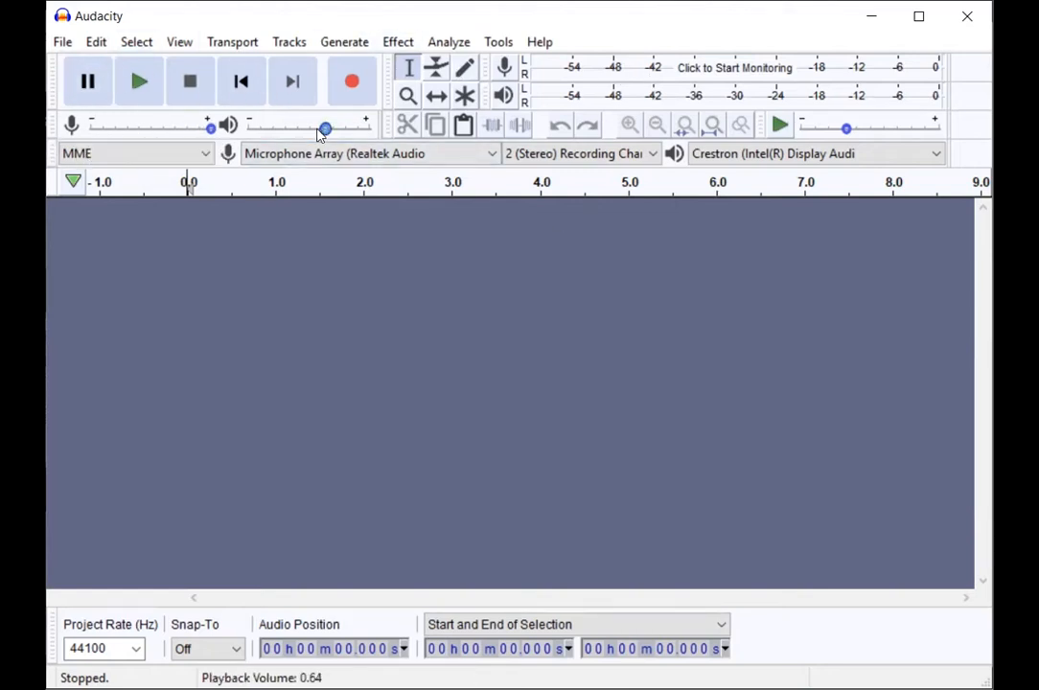
mouse_move(278, 128)
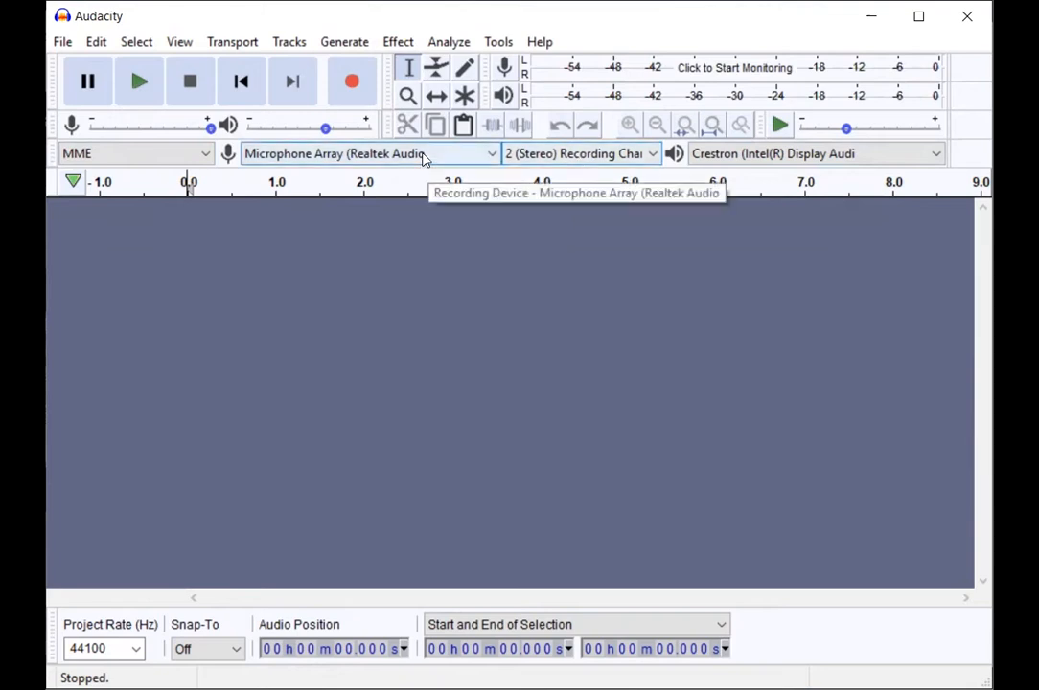
Step: Check the available recording devices and recording channel options
left_click(425, 158)
left_click(427, 157)
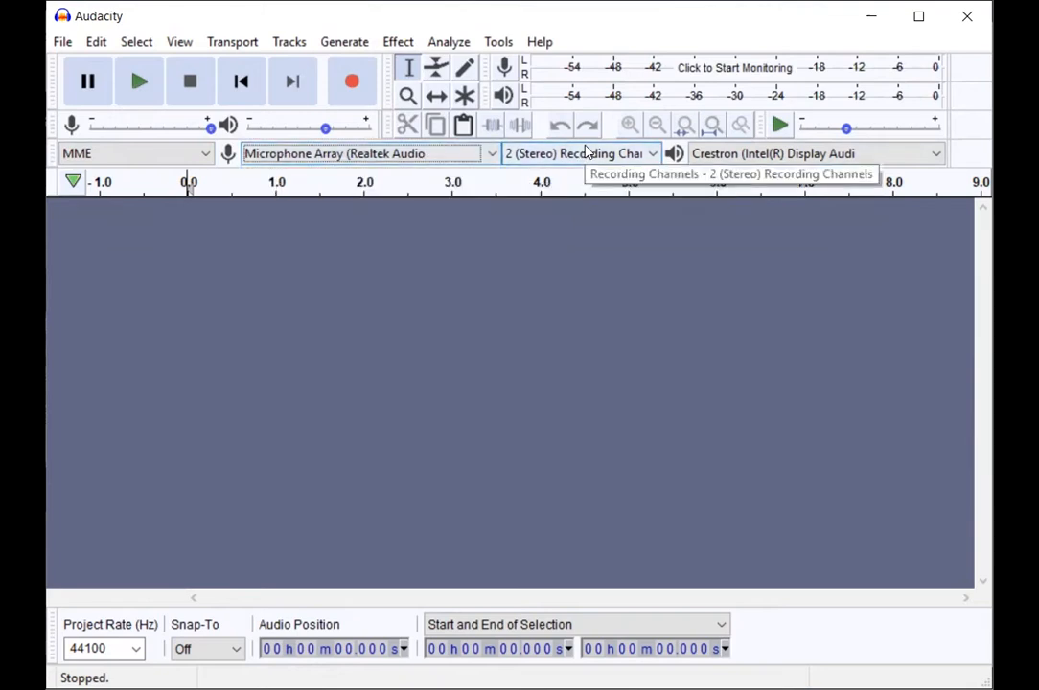
left_click(588, 154)
left_click(588, 153)
left_click(587, 153)
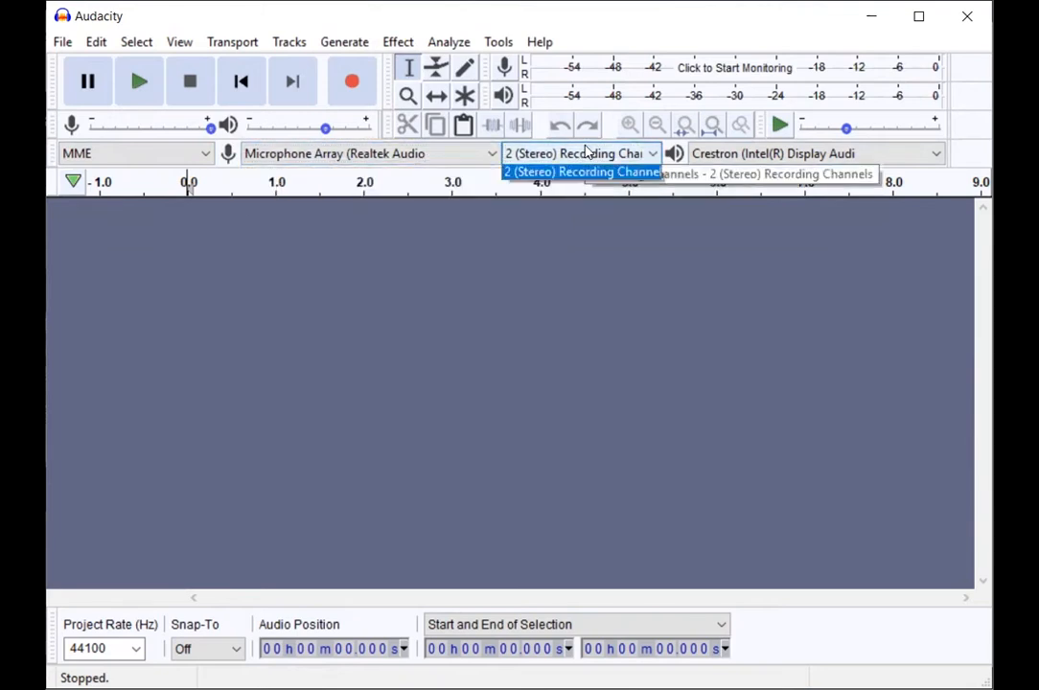
left_click(587, 154)
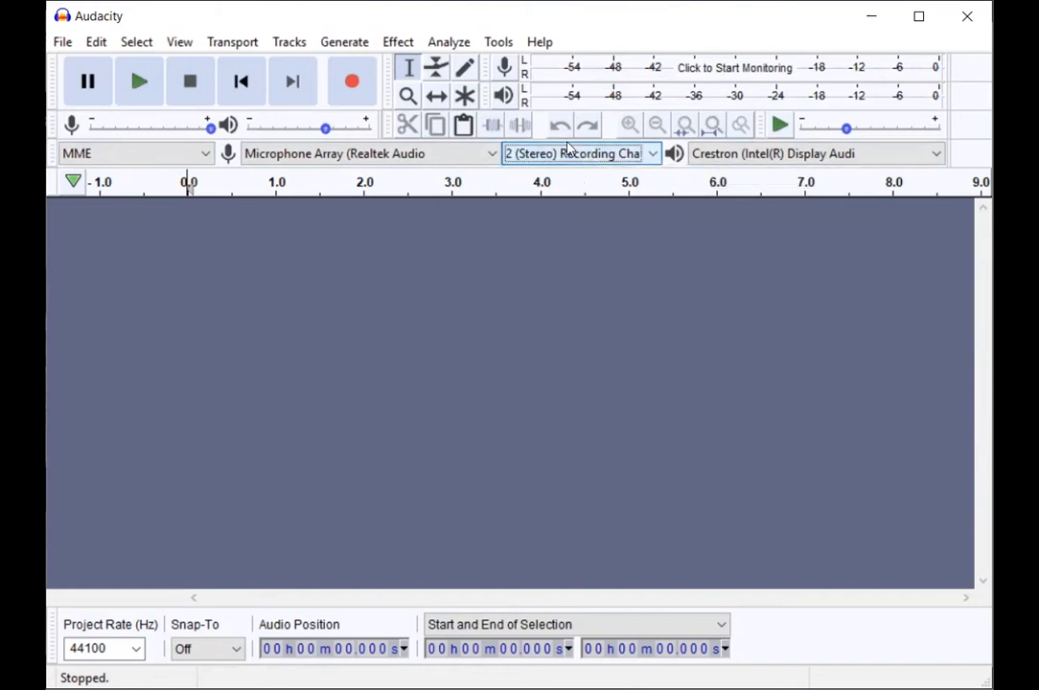
Step: Record a stereo microphone clip of about 4.9 seconds and turn on input level monitoring
left_click(350, 83)
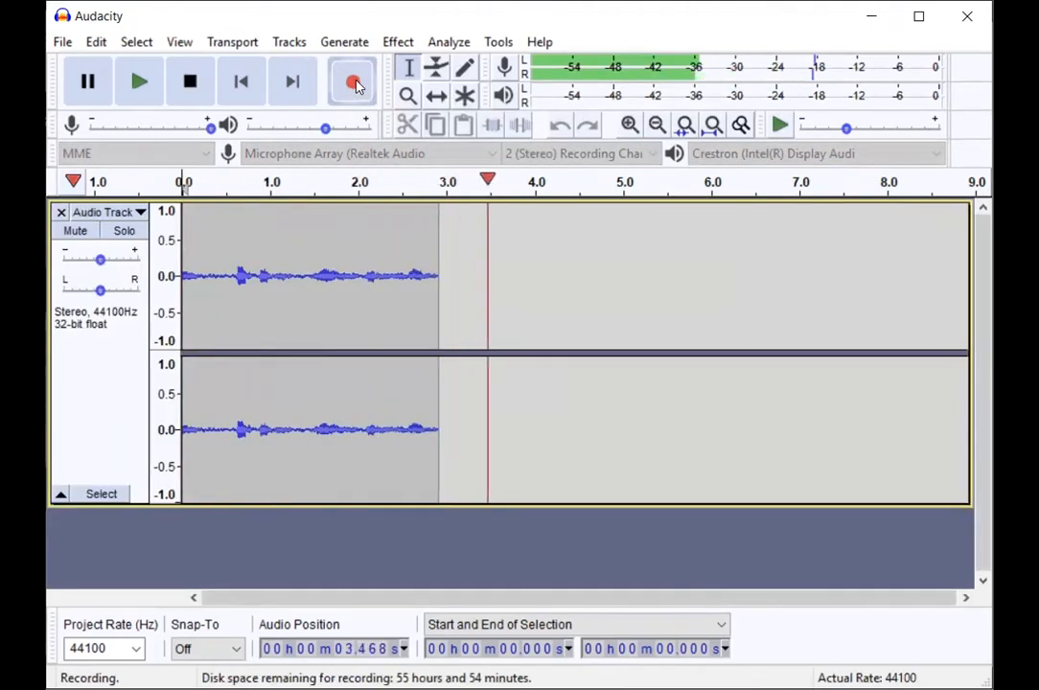
left_click(190, 81)
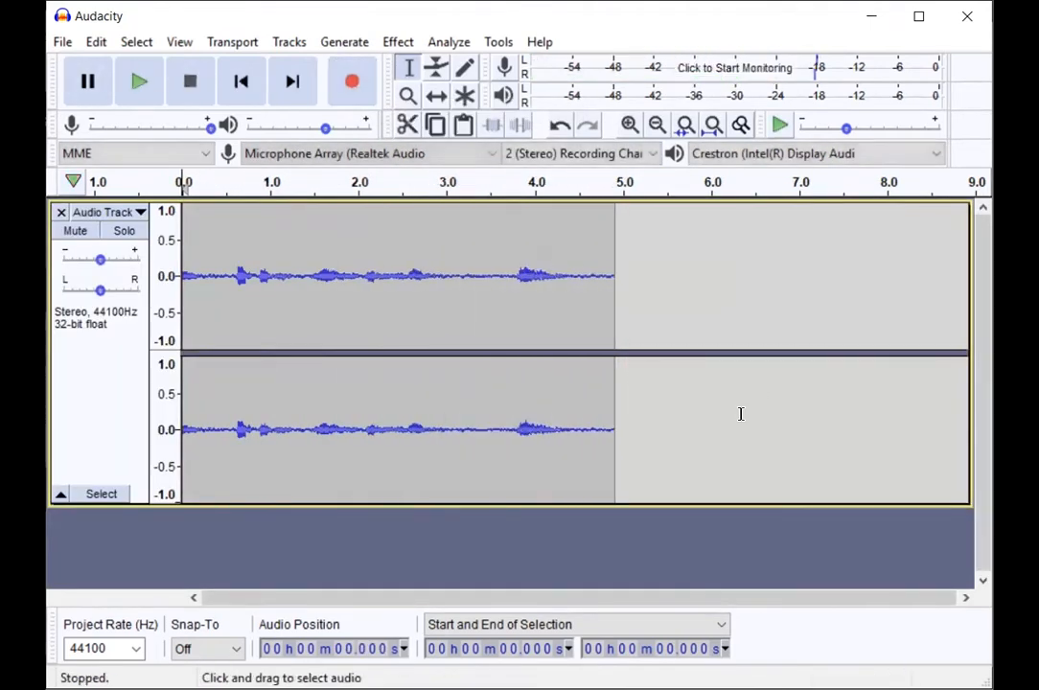
left_click(711, 70)
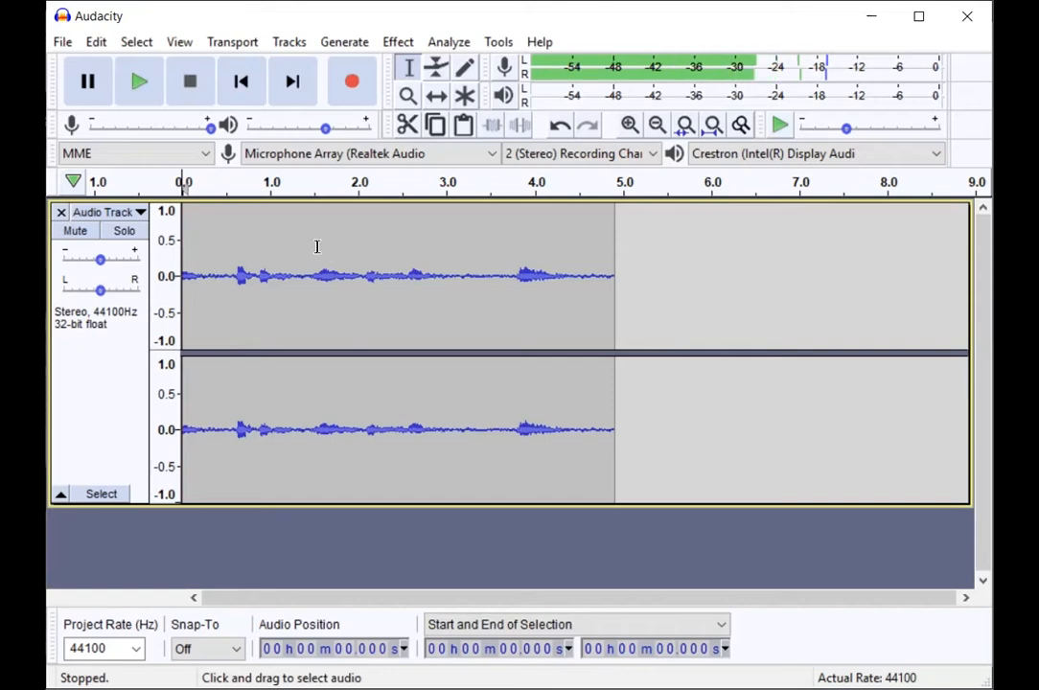
Step: Try selecting different stretches of the recorded waveform and clear each selection
left_click_drag(268, 272, 646, 274)
left_click(878, 310)
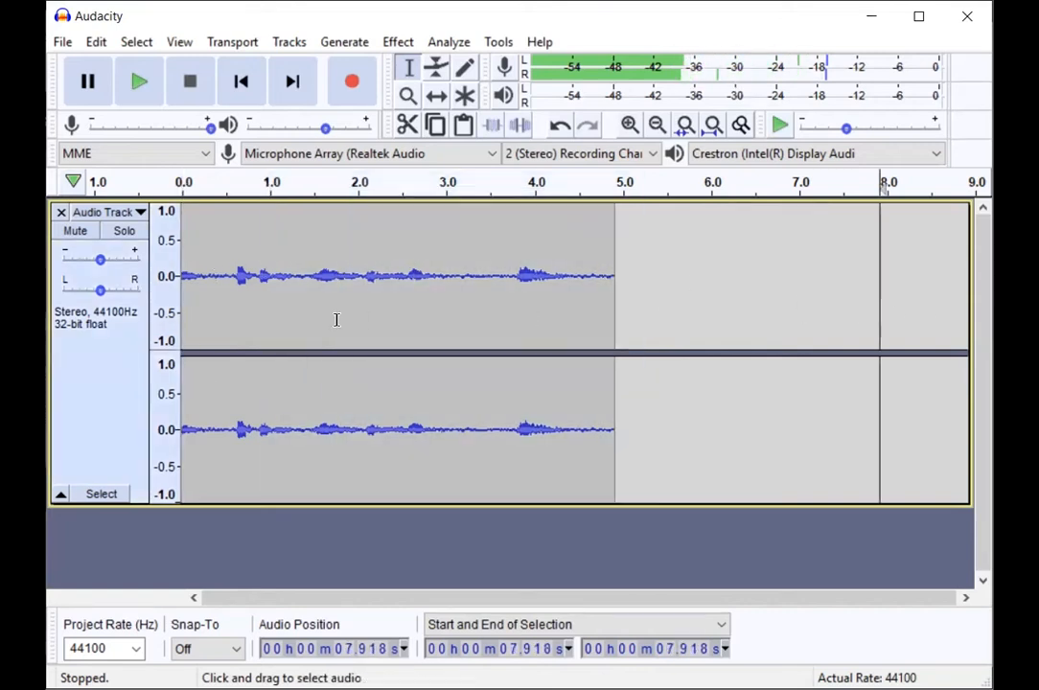
left_click(348, 283)
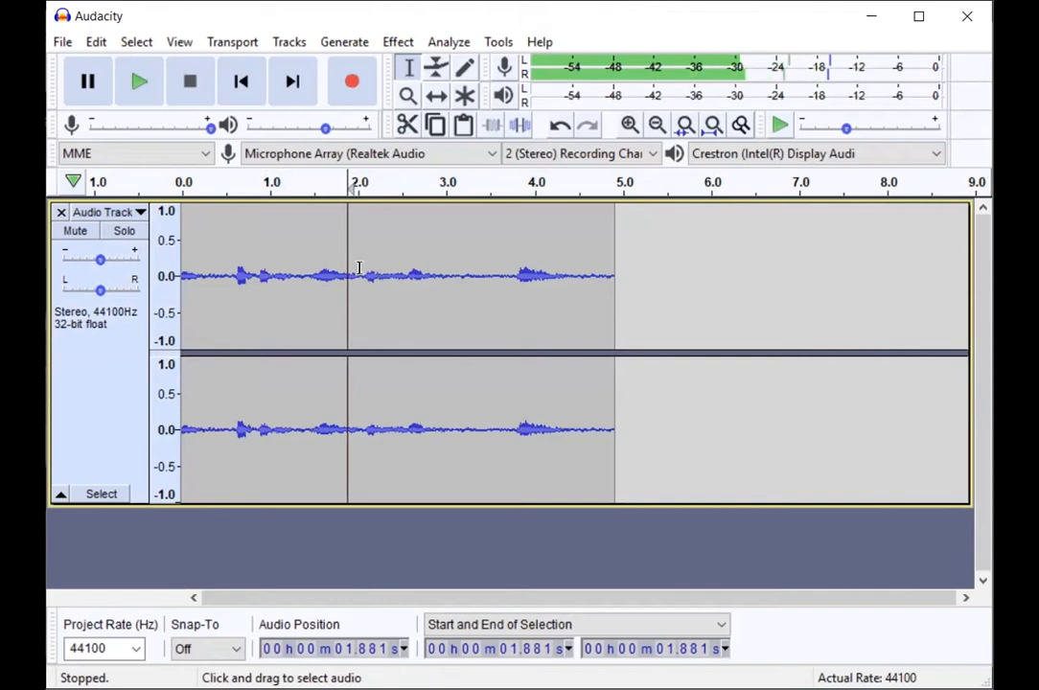
left_click_drag(364, 287, 482, 286)
left_click(553, 281)
left_click_drag(286, 286, 392, 285)
left_click(460, 278)
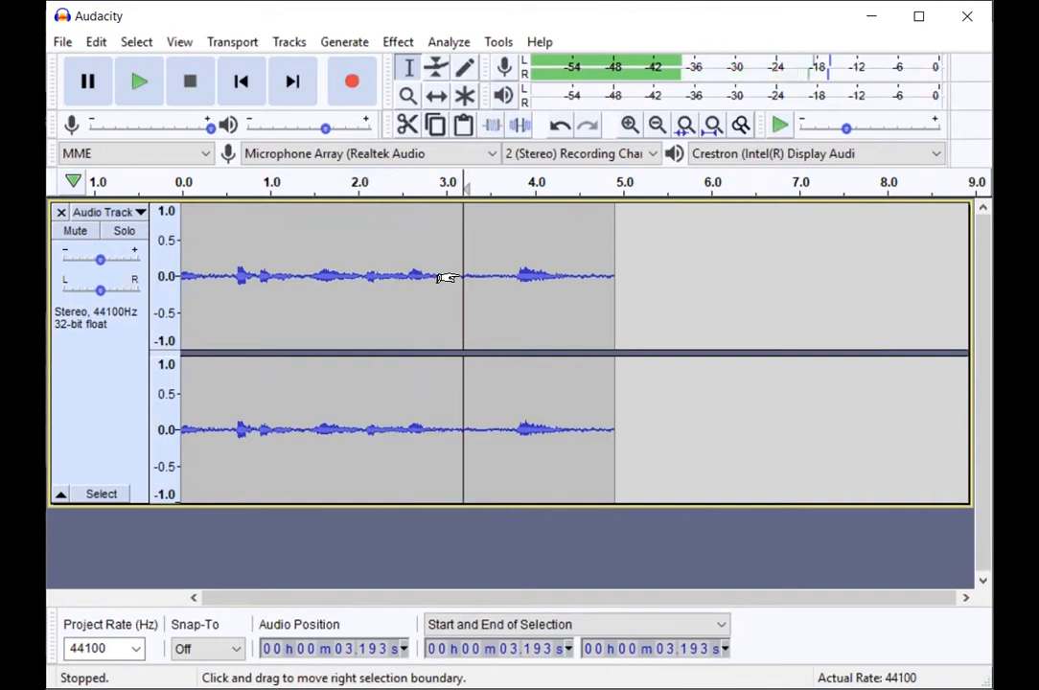
Step: Delete the audio between about 2.4 and 4.2 seconds and undo the deletion
left_click_drag(397, 277, 550, 276)
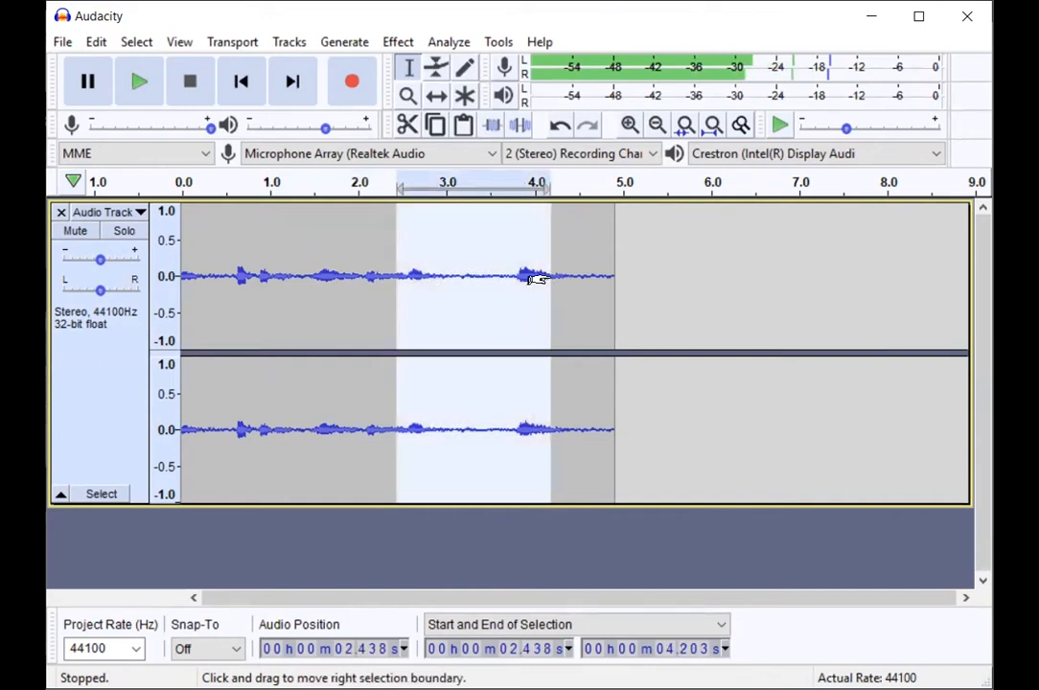
key("Delete")
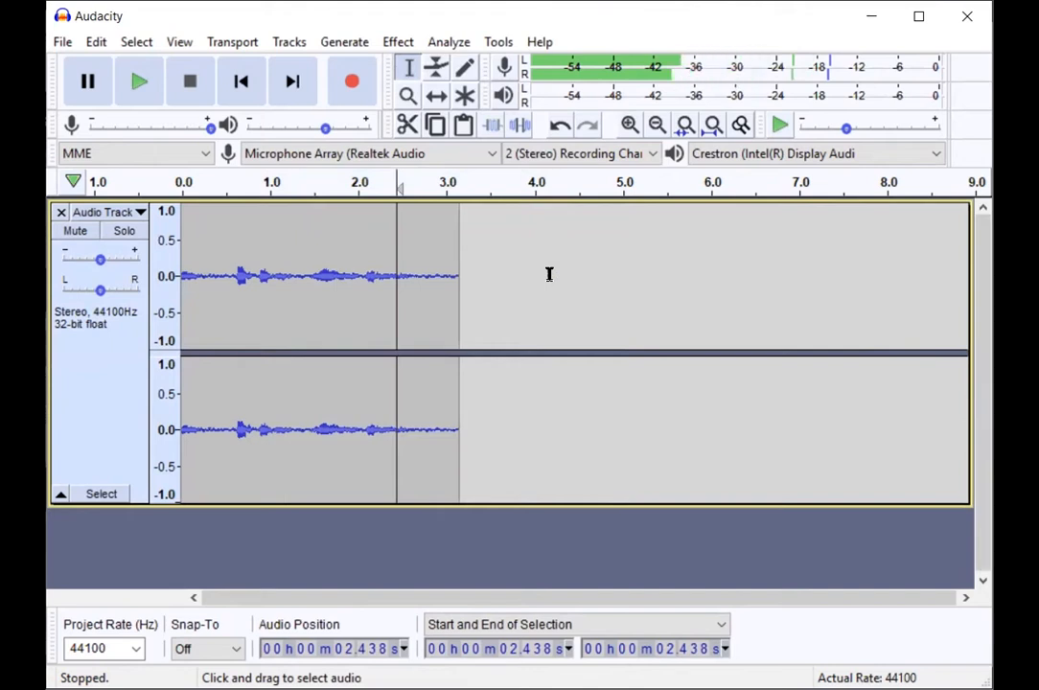
key("ctrl+z")
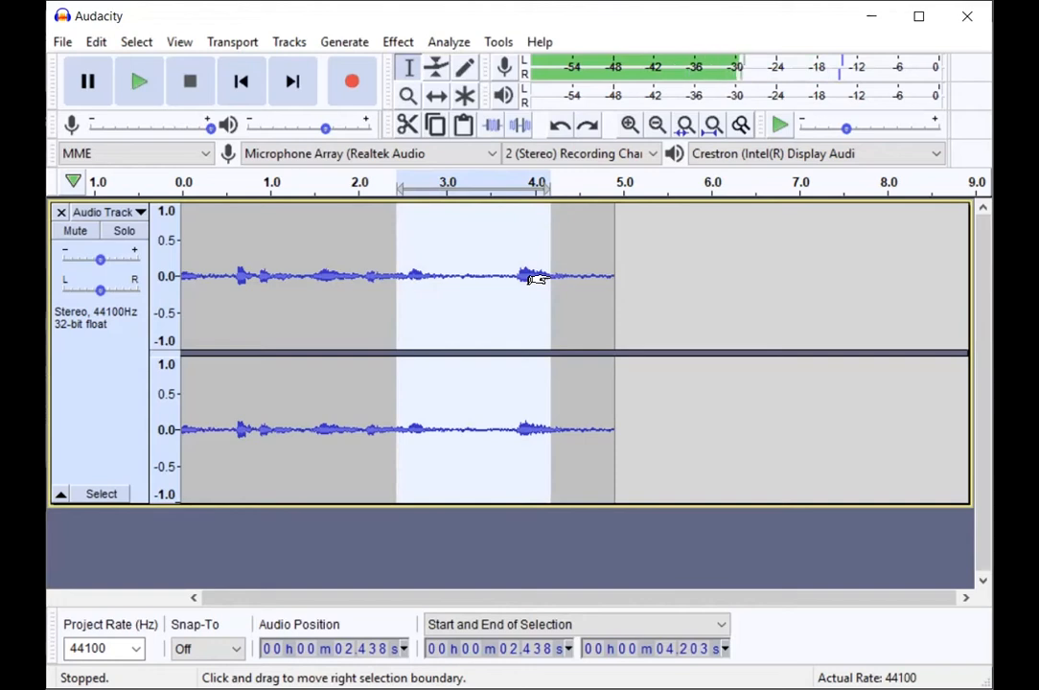
Step: Split the recorded clip at about 3.2 seconds
left_click(360, 316)
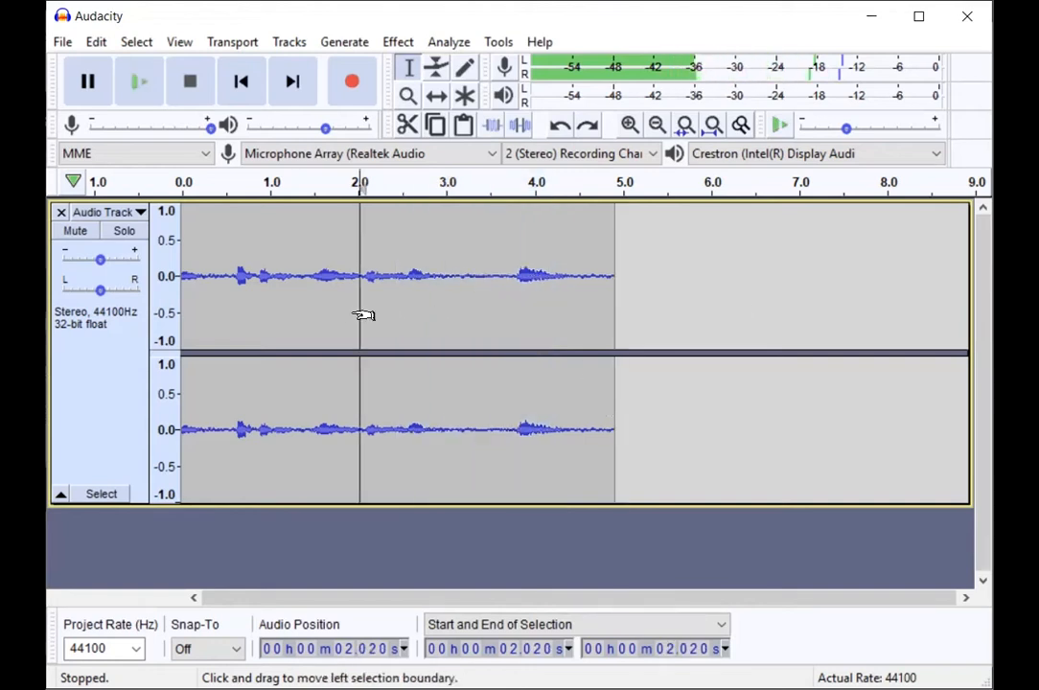
left_click(413, 285)
left_click(465, 289)
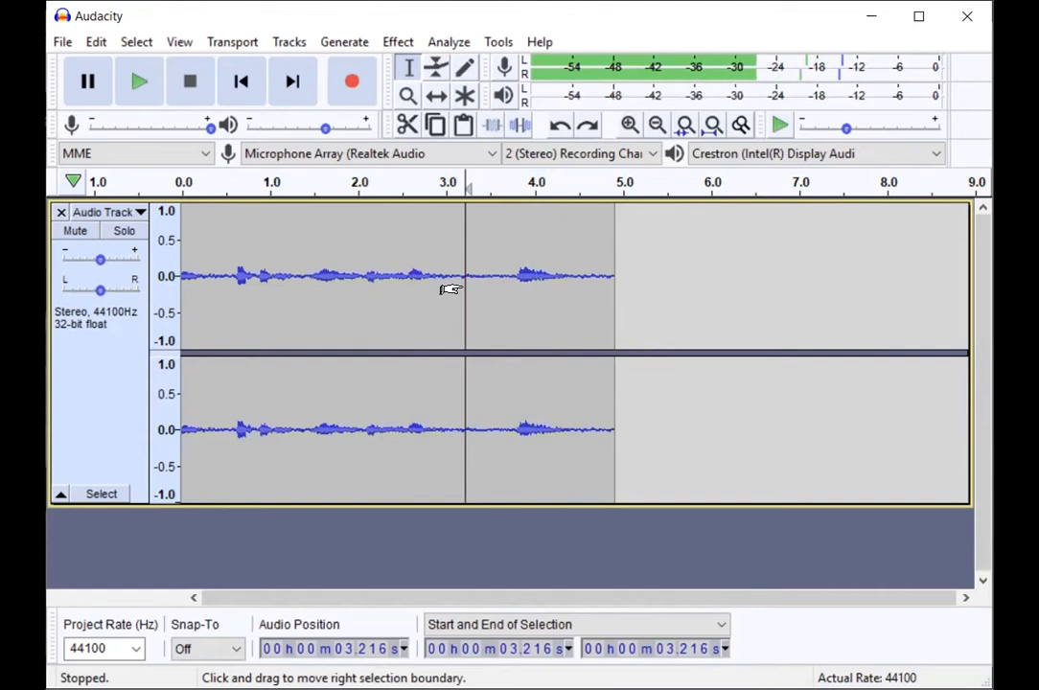
key("space")
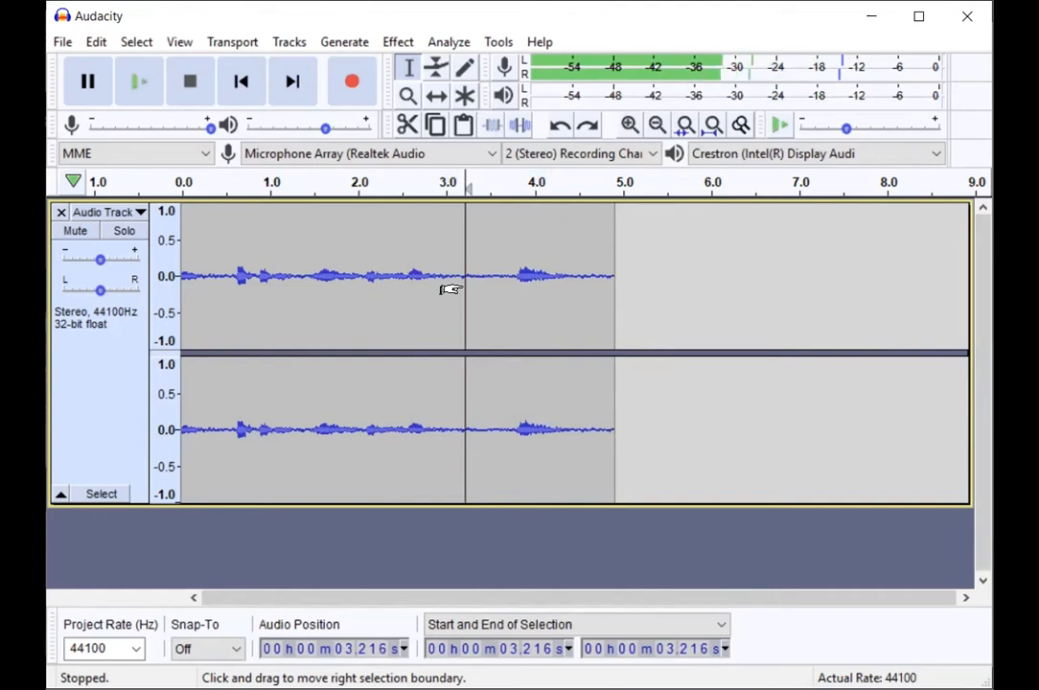
Step: Split the remaining part of the recording at about 3.9 seconds
left_click(523, 277)
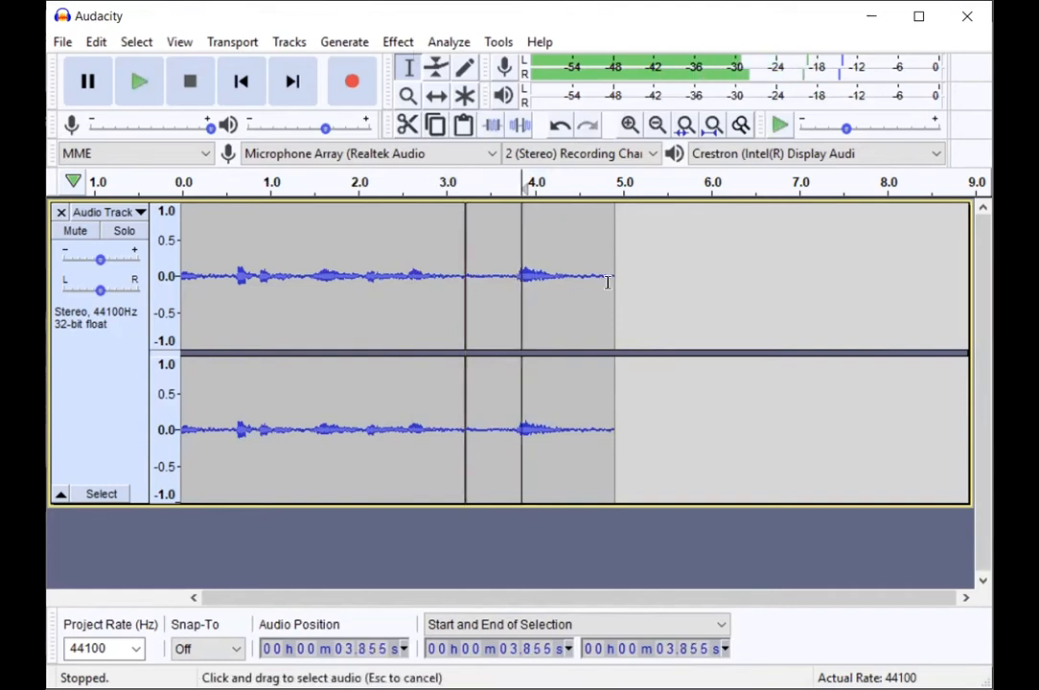
left_click_drag(572, 281, 616, 279)
left_click(442, 258)
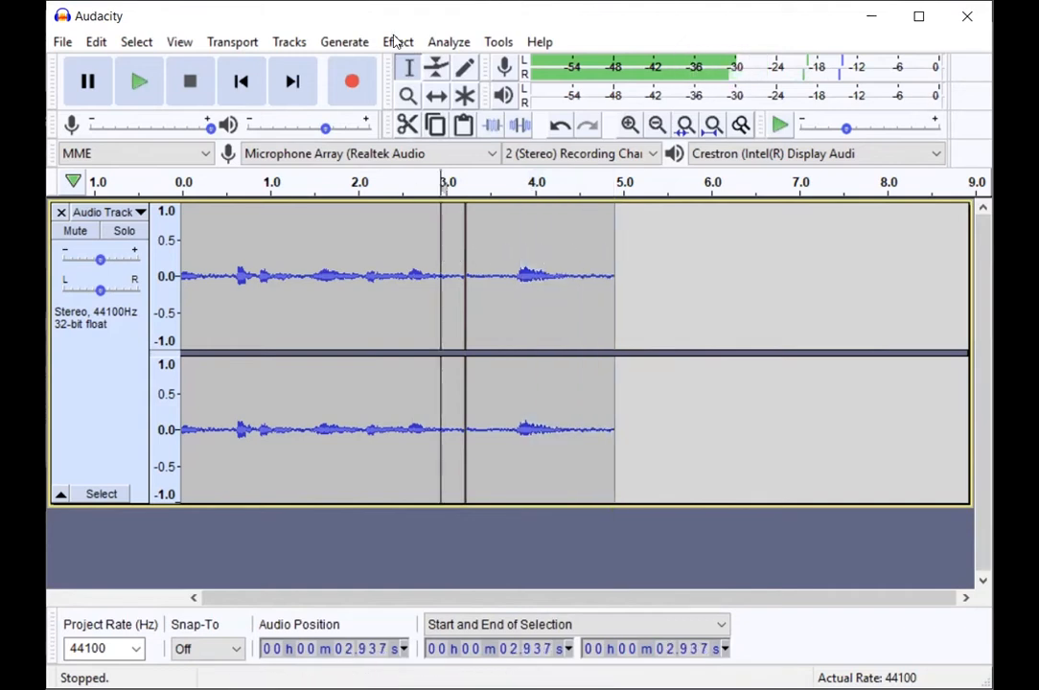
left_click(523, 260)
key("space")
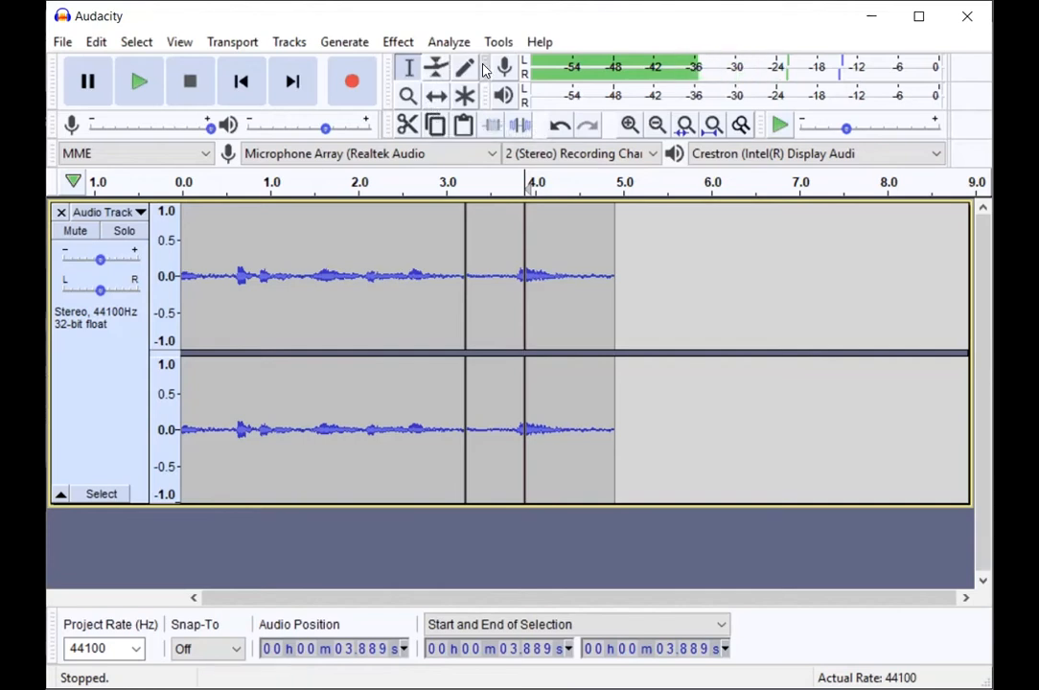
left_click(509, 273)
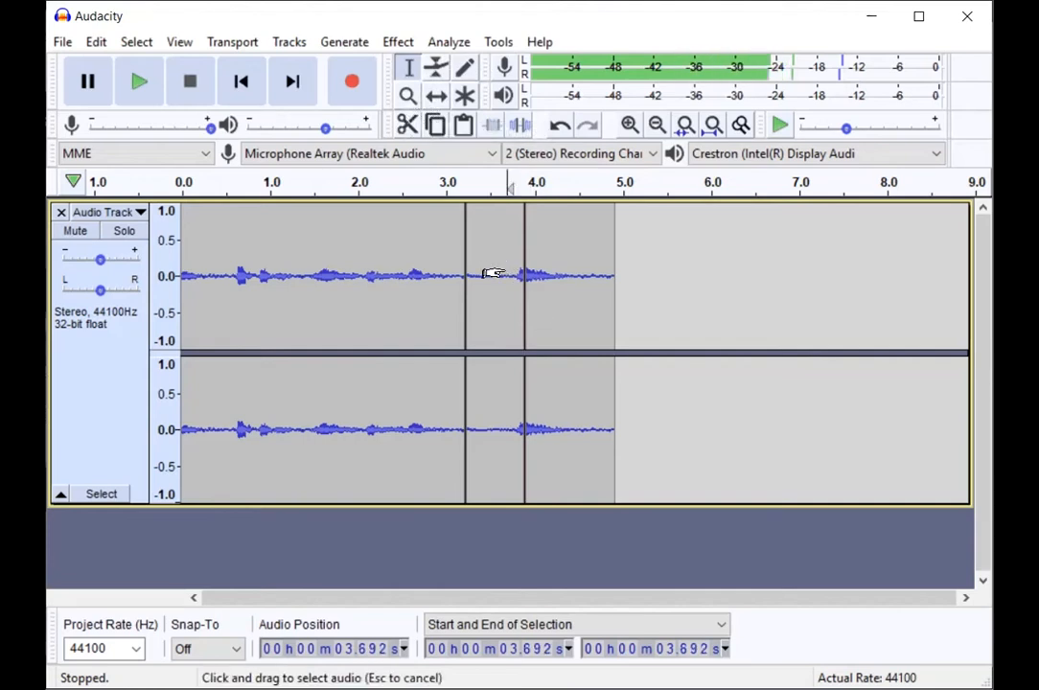
Step: Try moving the split clips along the timeline with the Time Shift Tool
left_click(436, 98)
left_click_drag(645, 298, 487, 308)
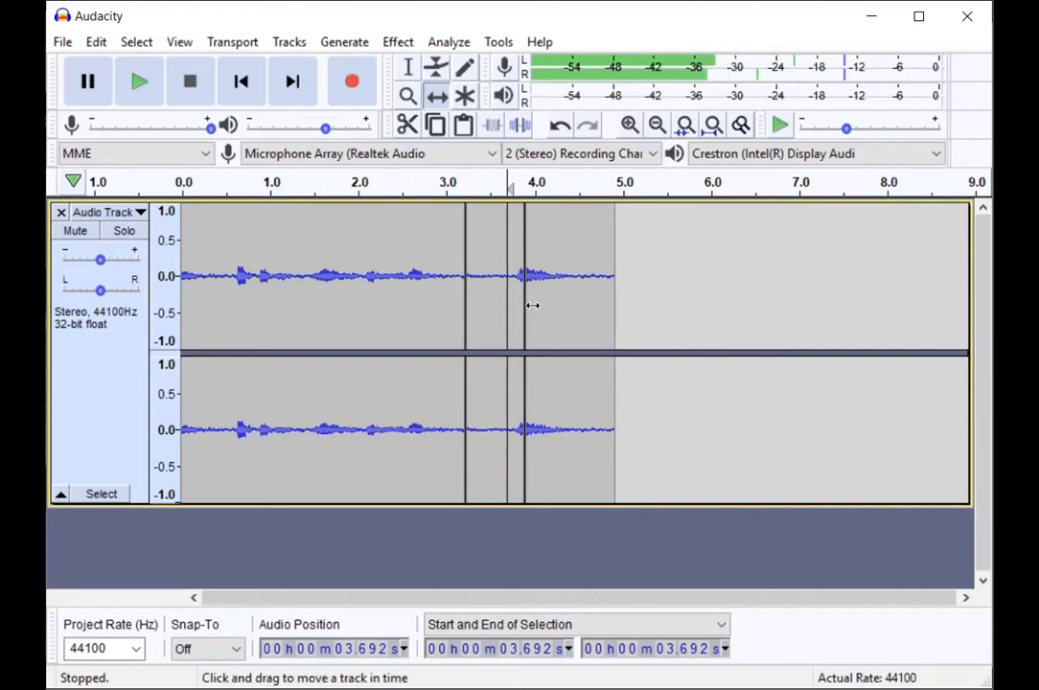
left_click_drag(492, 314, 548, 327)
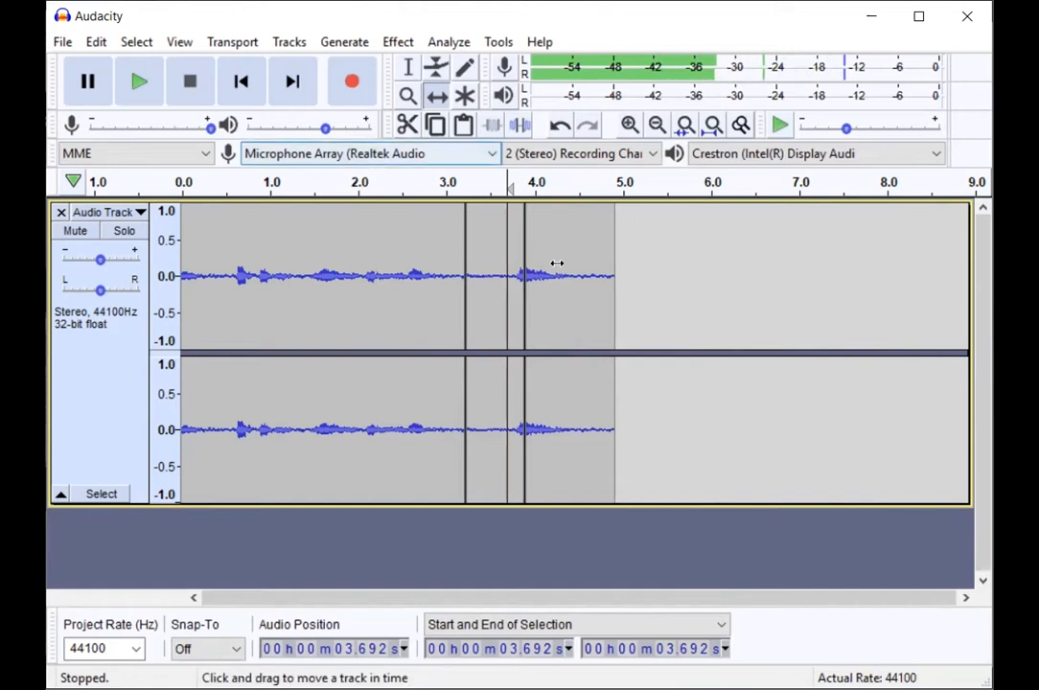
left_click_drag(492, 259, 455, 286)
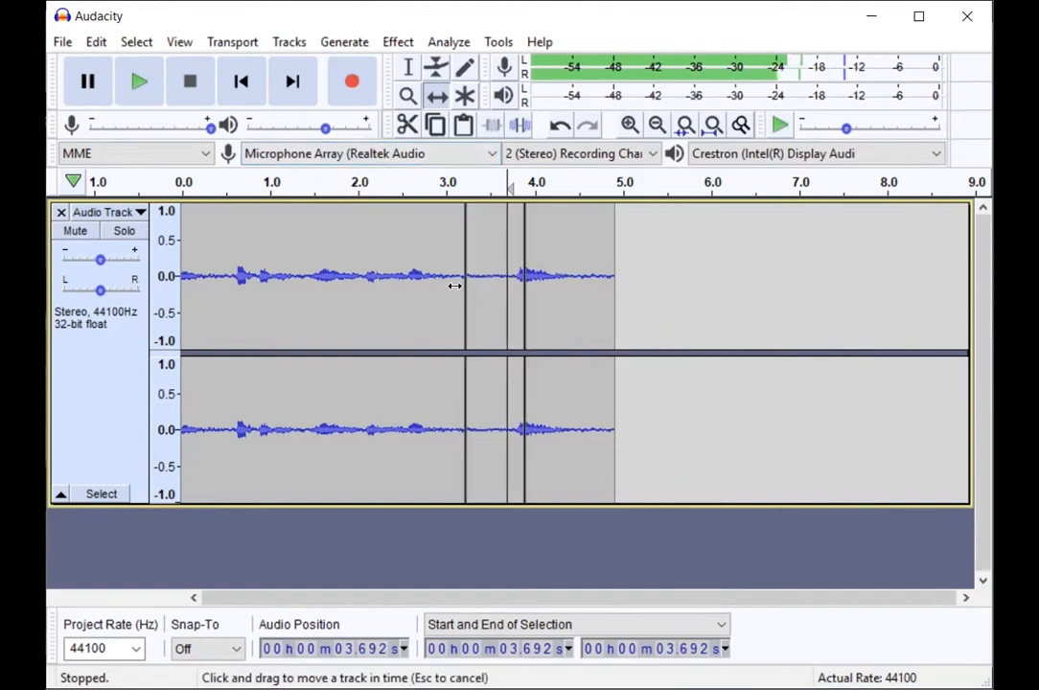
mouse_move(582, 286)
left_mouse_down()
mouse_move(634, 285)
mouse_move(586, 304)
left_mouse_up()
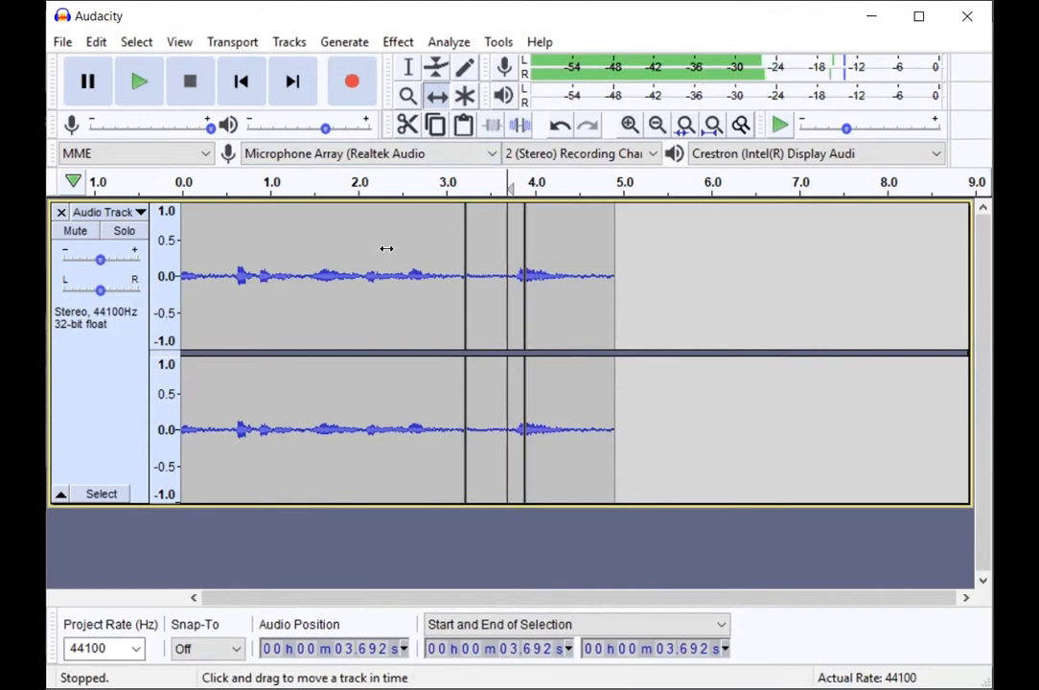
Step: Return to the Selection Tool, select the audio from about 0.57 to 2.98 seconds, and clear the selection
left_click(405, 69)
left_click_drag(298, 286, 452, 286)
left_click_drag(261, 288, 371, 319)
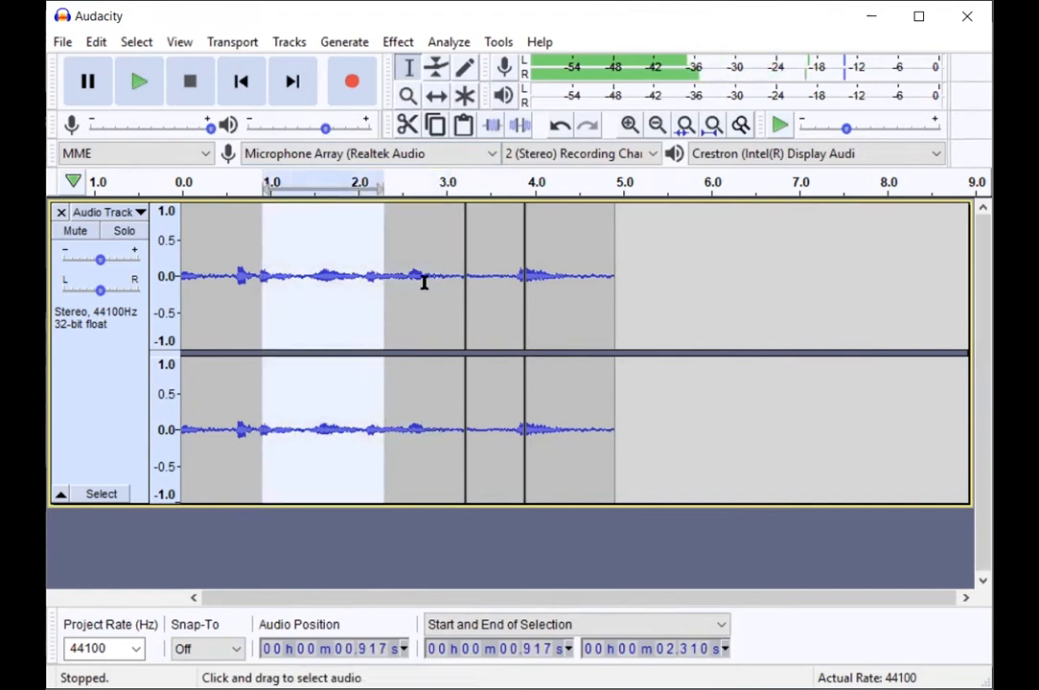
left_click(428, 282)
mouse_move(257, 289)
left_mouse_down()
mouse_move(450, 289)
mouse_move(399, 299)
mouse_move(425, 295)
mouse_move(238, 289)
left_mouse_up()
left_click(446, 278)
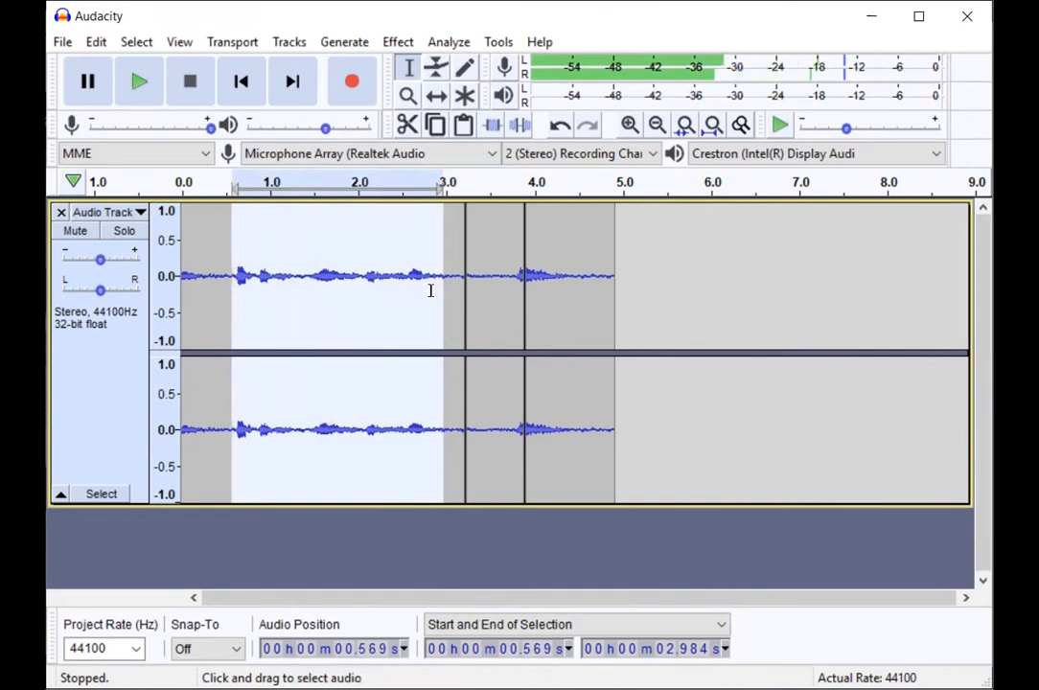
left_click(557, 290)
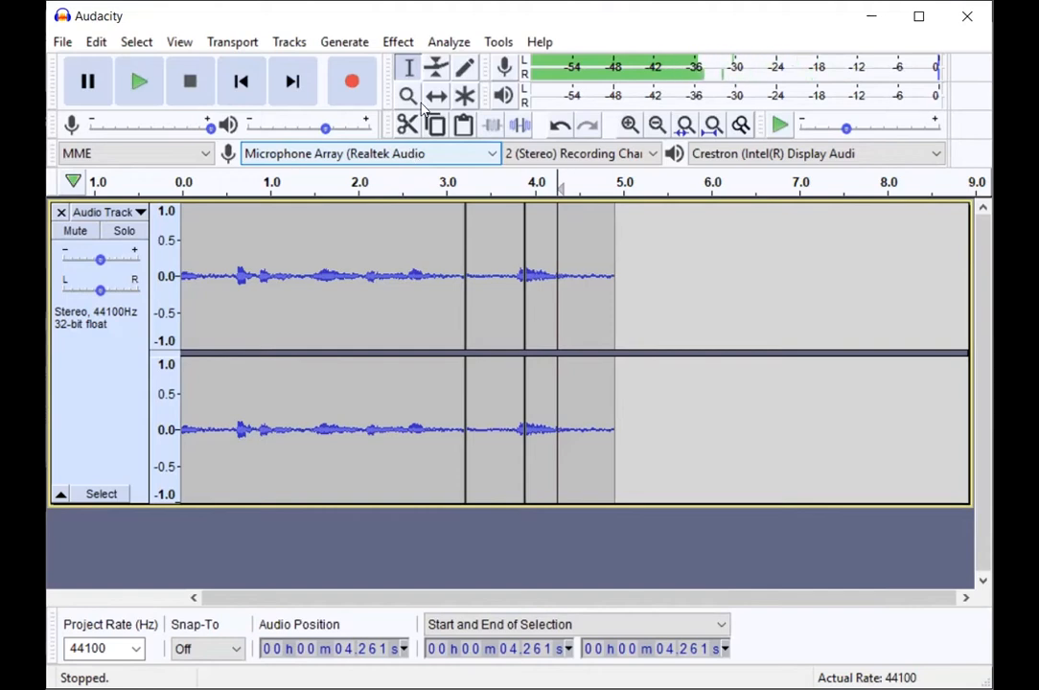
Step: Stop input level monitoring and toggle the audio track's Mute and Solo on and off
left_click(191, 85)
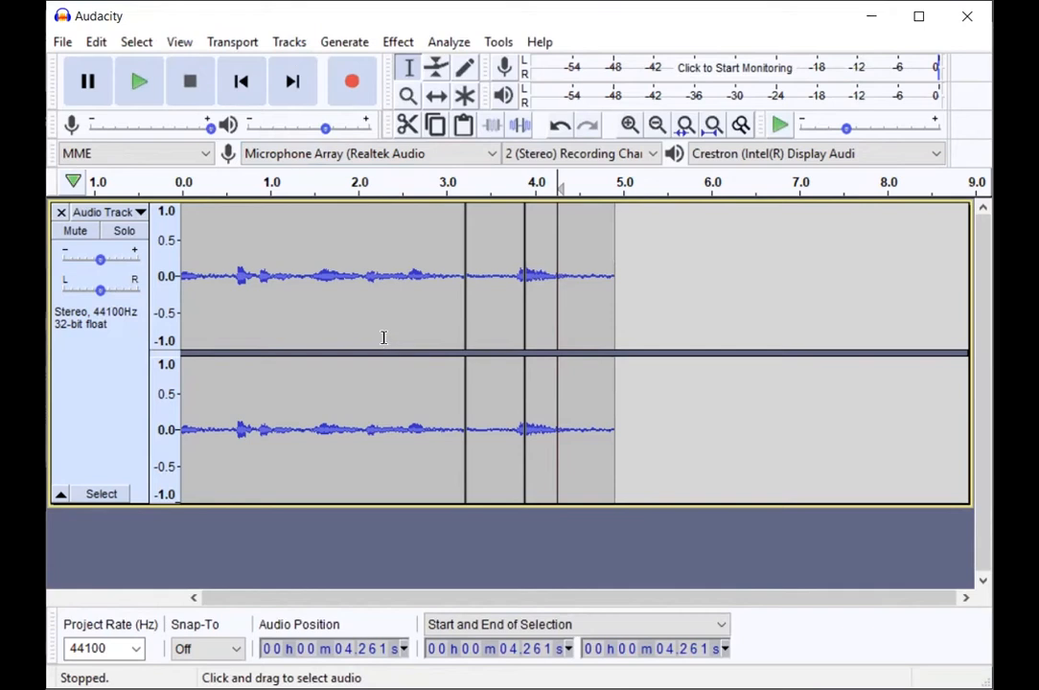
left_click(85, 232)
left_click(118, 231)
left_click(73, 232)
left_click(131, 231)
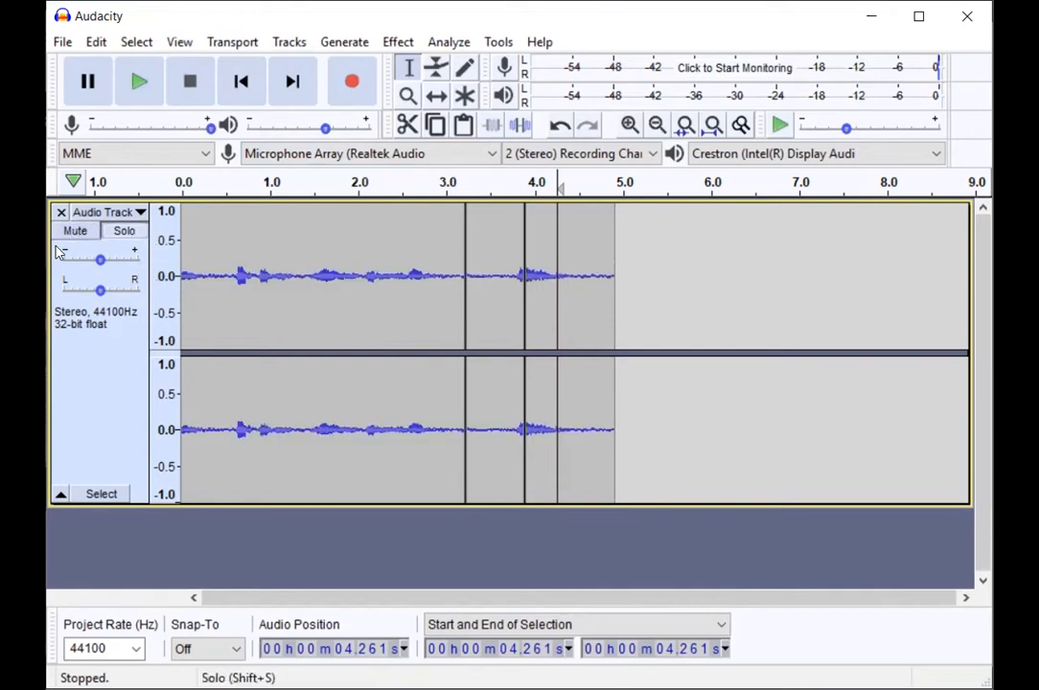
left_click(77, 232)
left_click(77, 232)
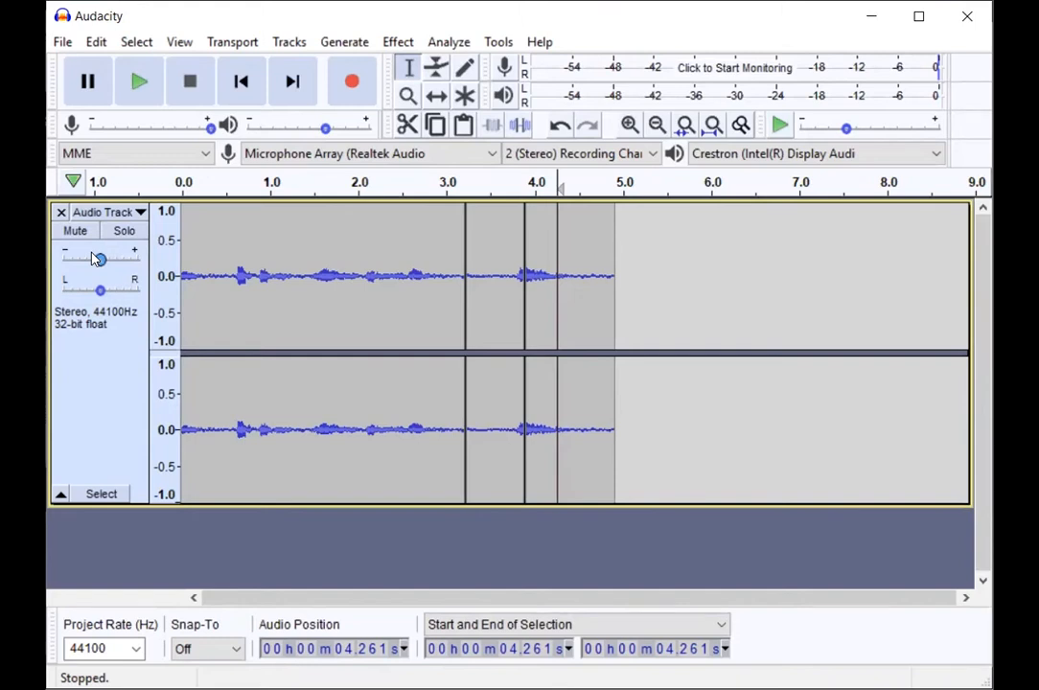
left_click_drag(100, 291, 99, 263)
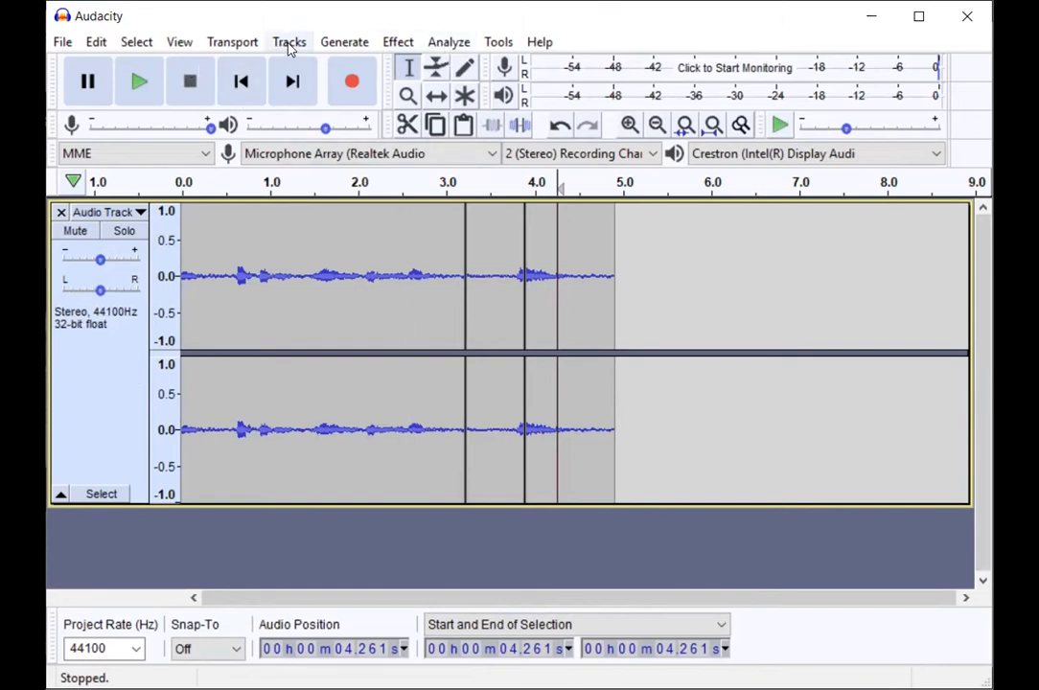
left_click(401, 42)
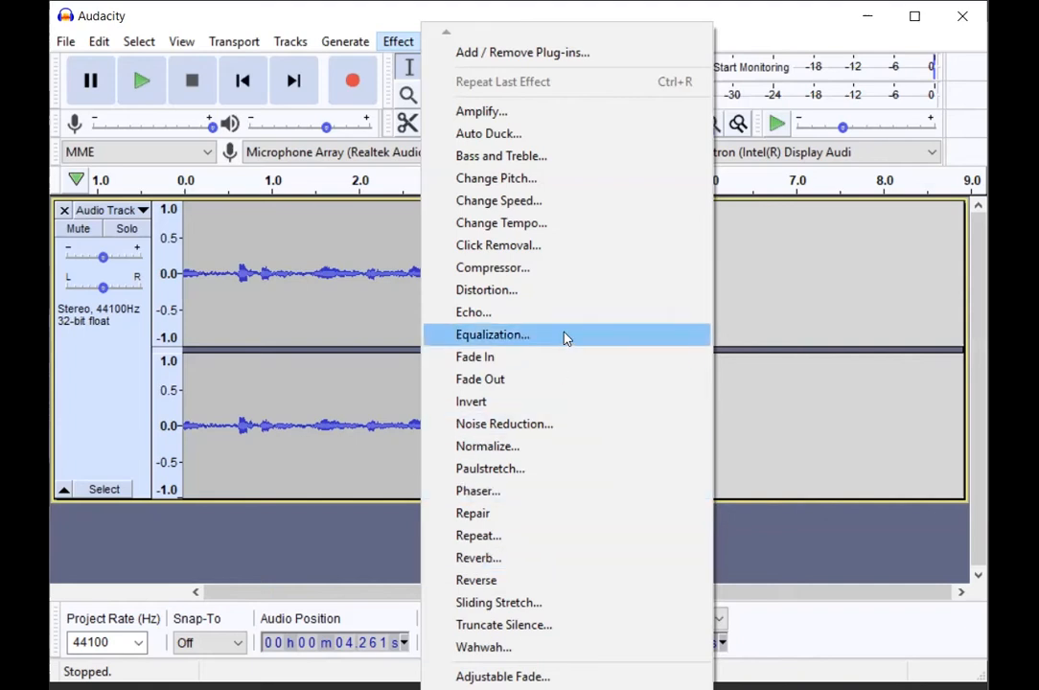
left_click(538, 453)
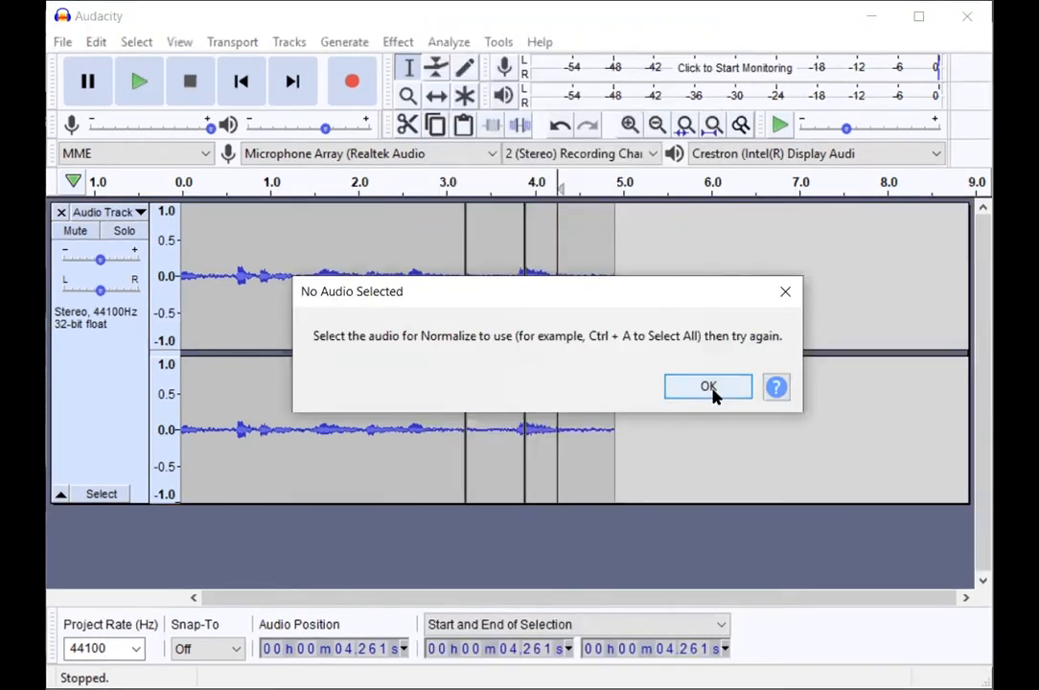
key("Return")
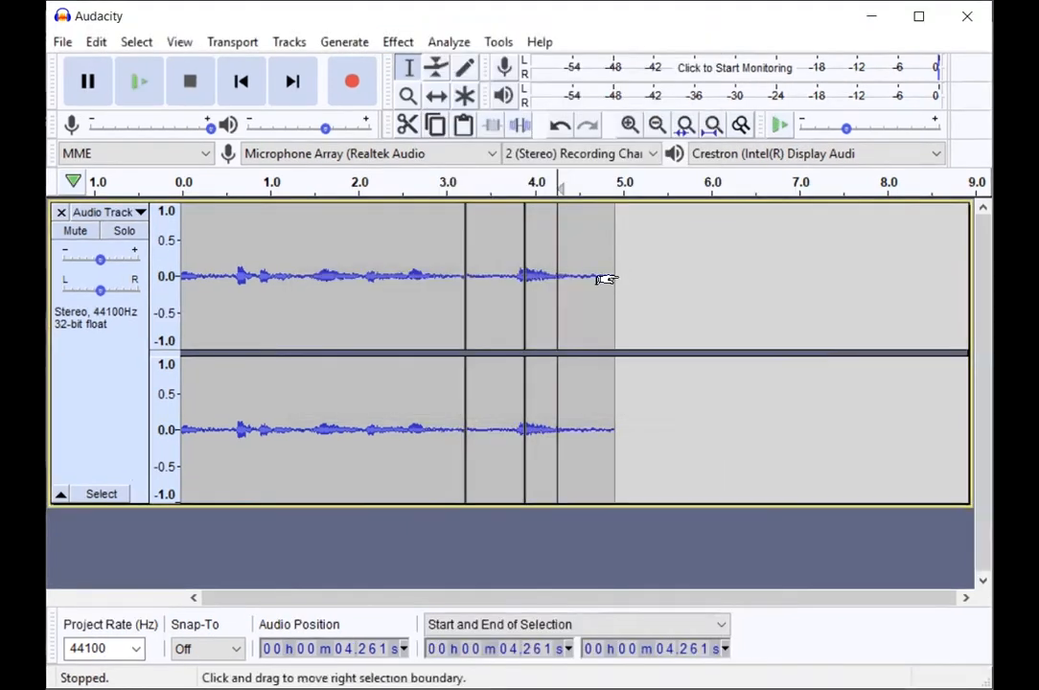
Step: Select the entire recording and normalize its peak amplitude to -10.0 dB with DC offset removal on
key("ctrl+a")
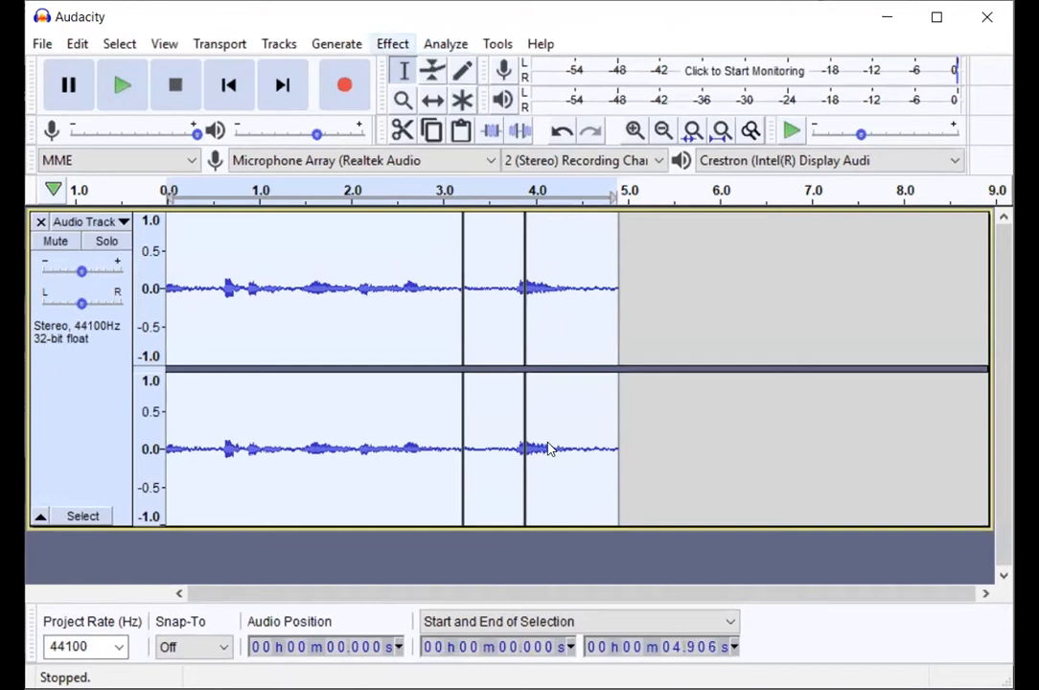
left_click(392, 44)
left_click(546, 440)
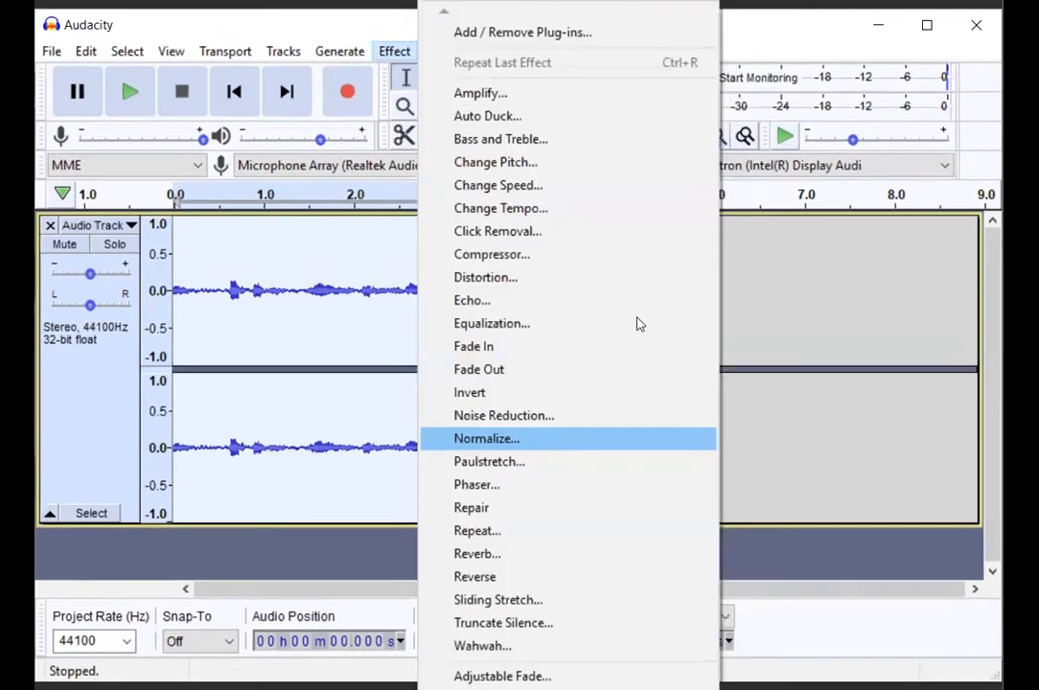
left_click(606, 326)
type("0")
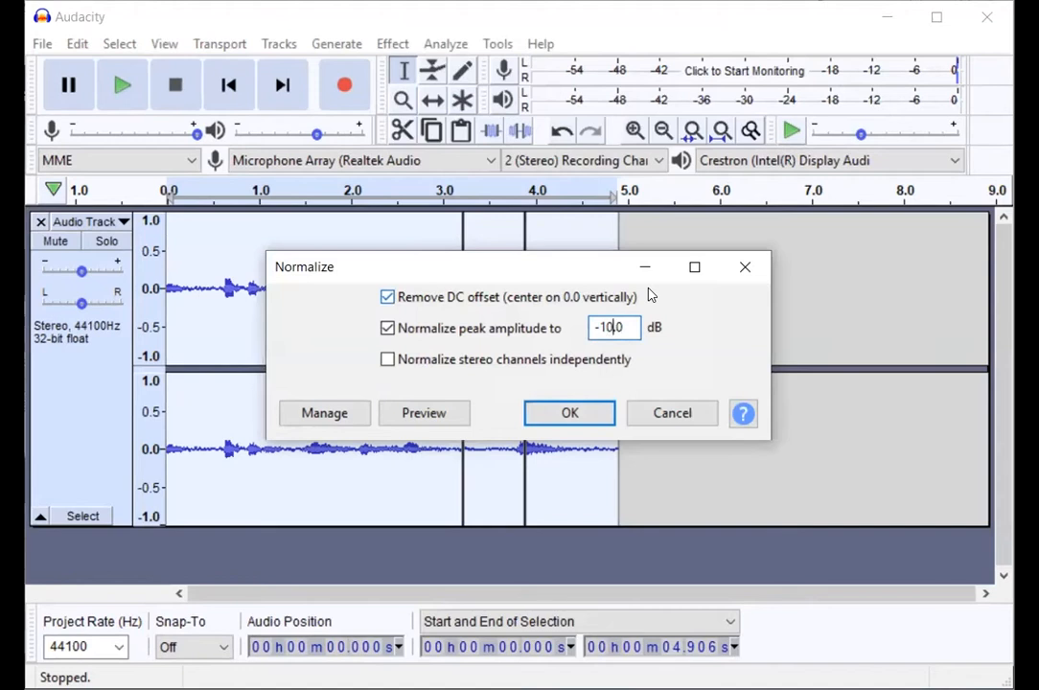
left_click(572, 412)
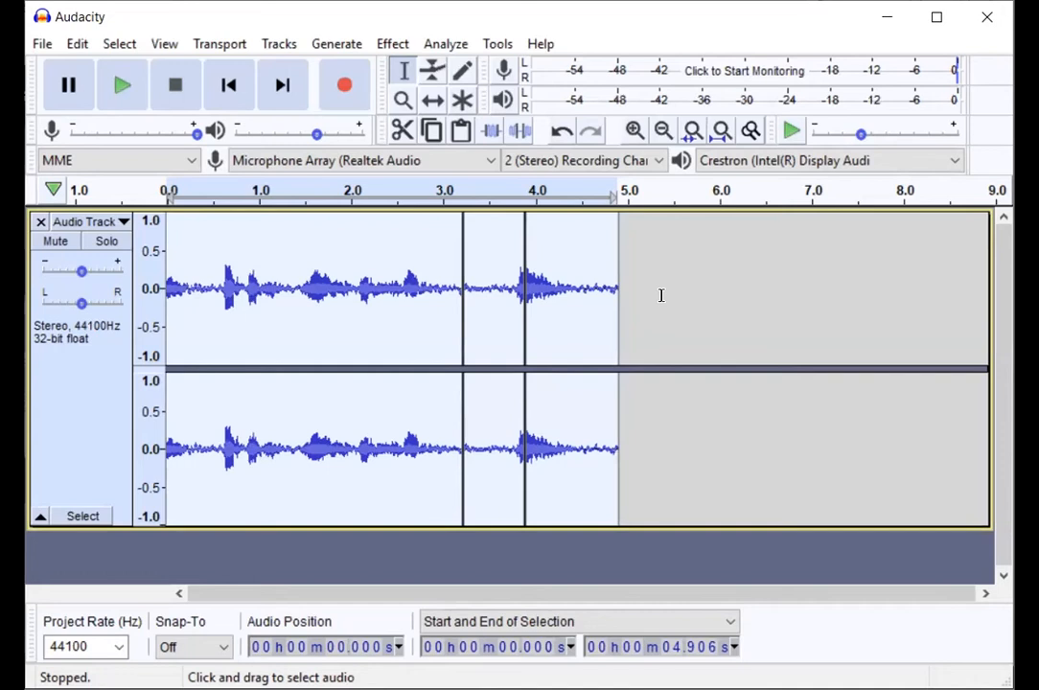
Step: Try a Fade In across the whole recording, selected from 0 to about 5.6 seconds
left_click(396, 48)
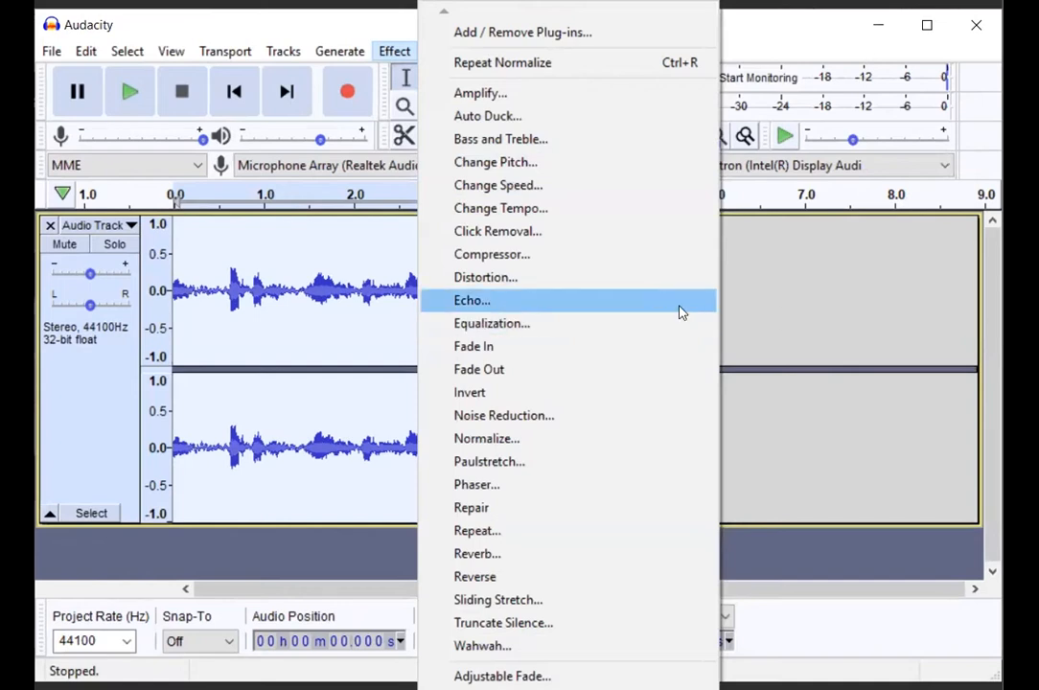
left_click(839, 347)
left_click_drag(676, 310, 169, 304)
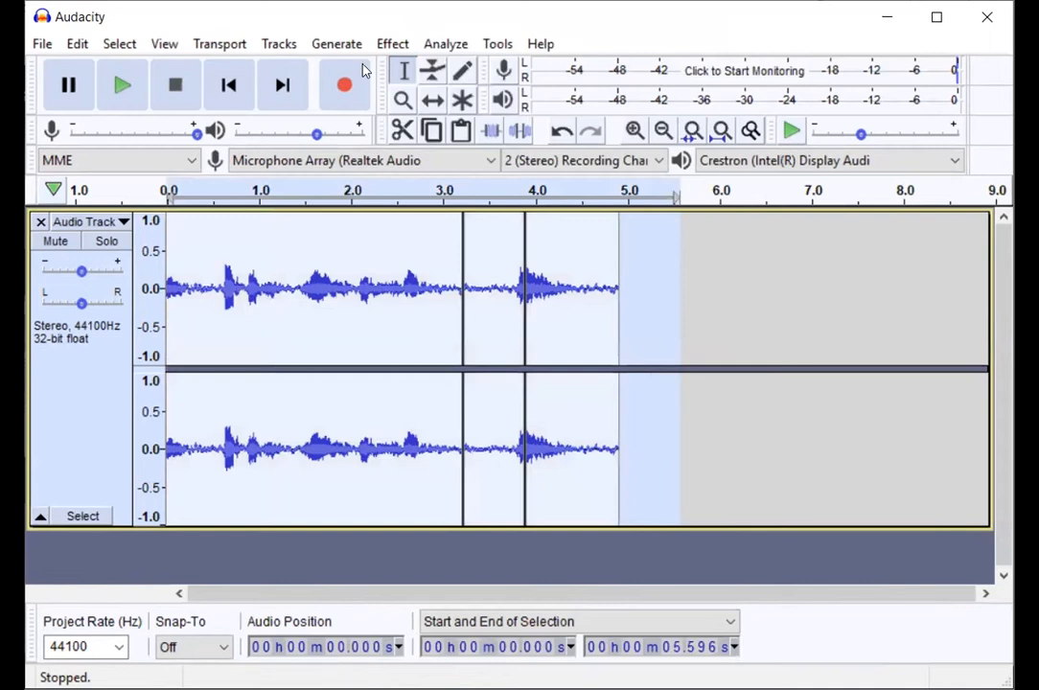
left_click(390, 43)
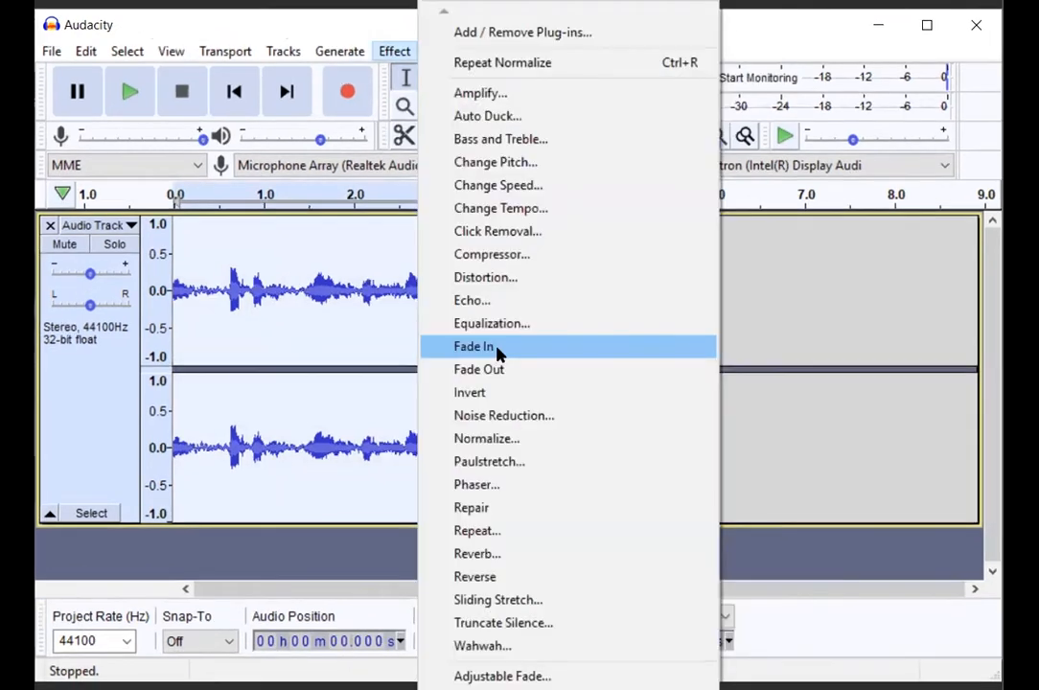
left_click(496, 347)
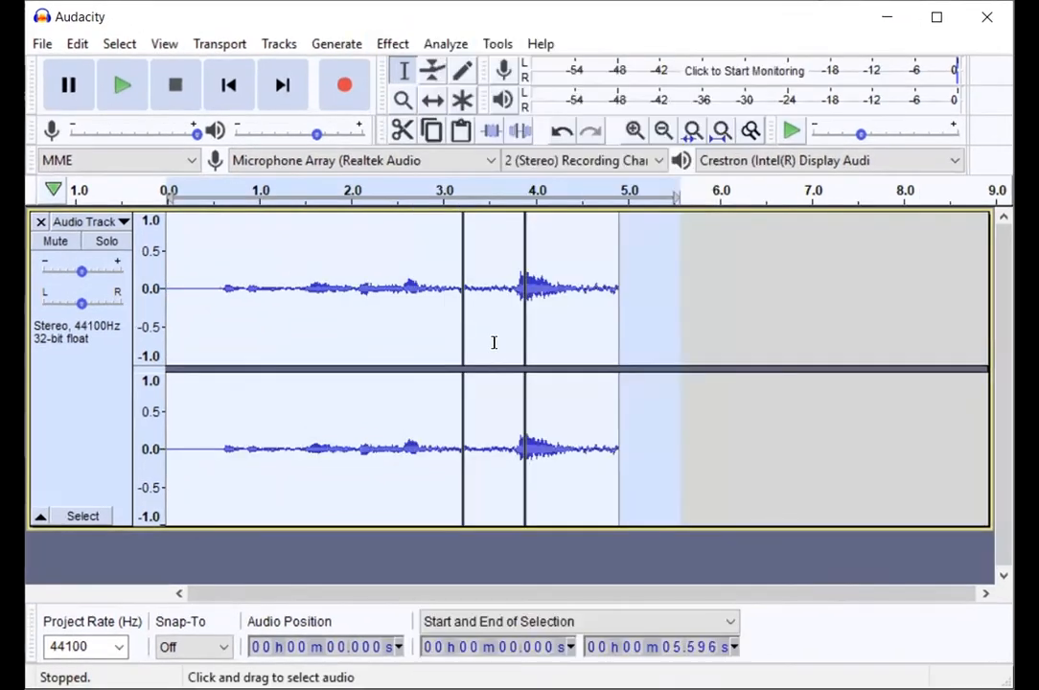
left_click(803, 325)
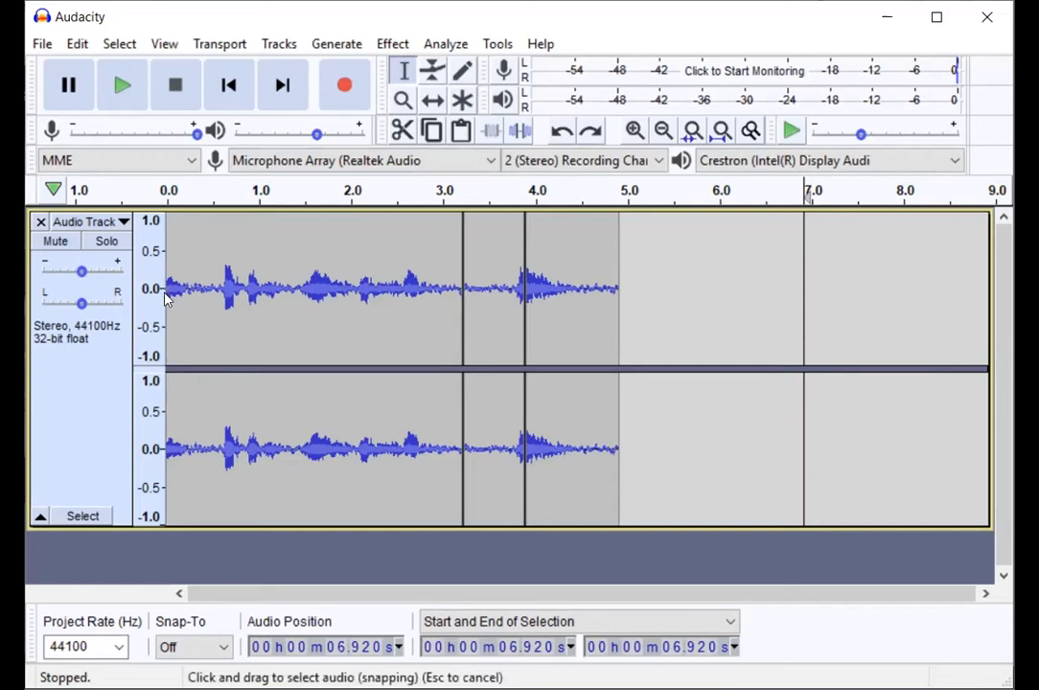
Step: Apply a Fade In to the first 1.045 seconds of the recording and clear the selection
left_click_drag(165, 299, 264, 299)
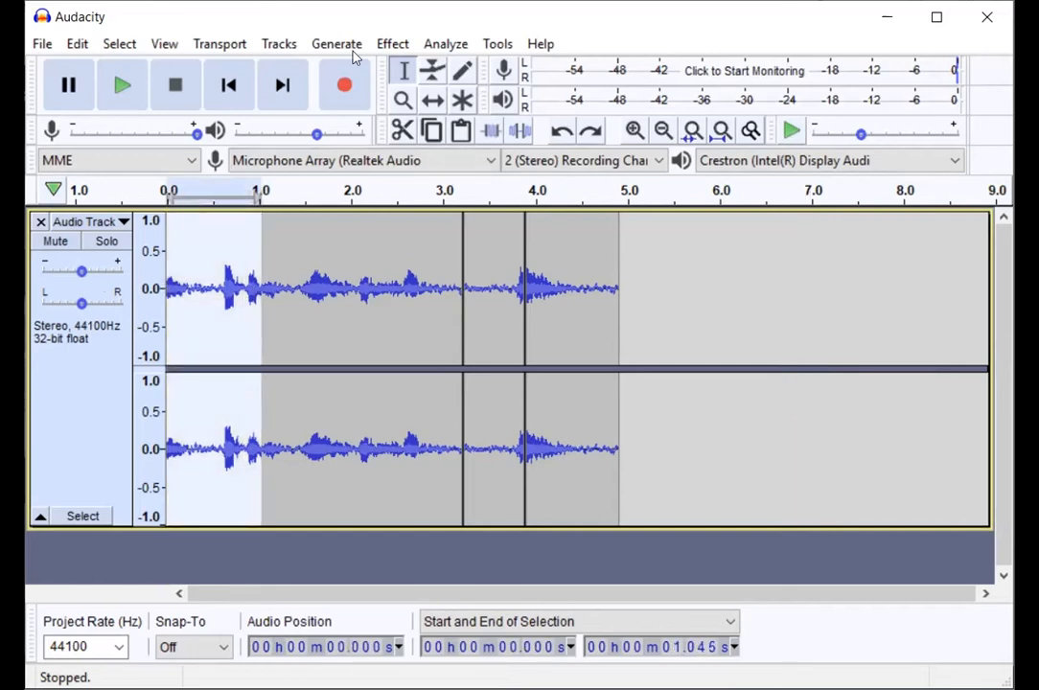
left_click(392, 43)
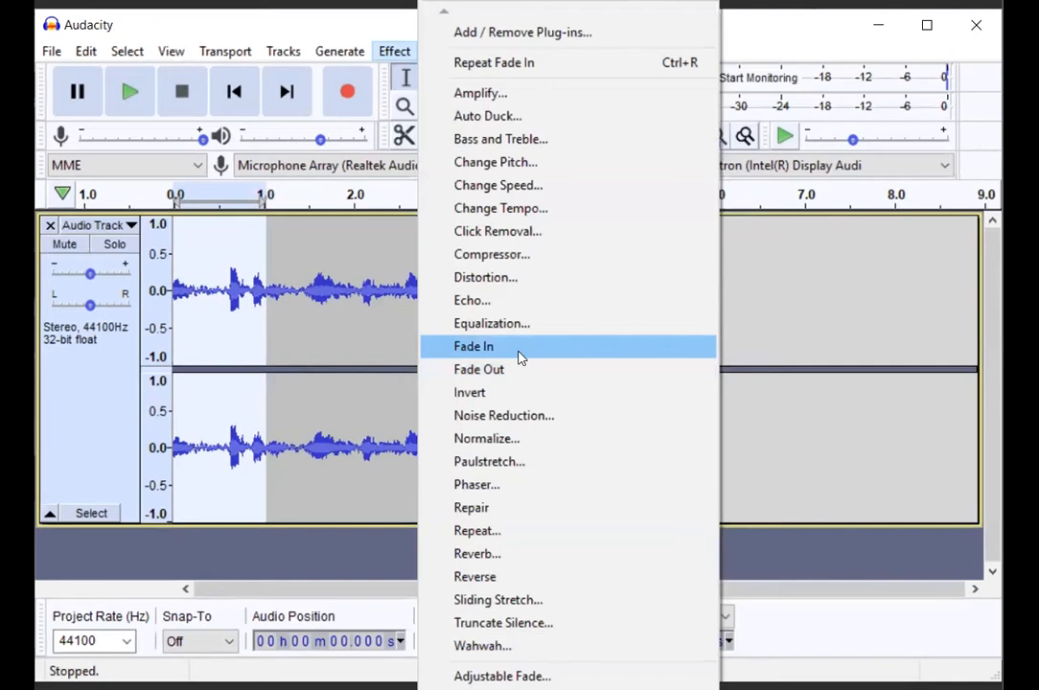
left_click(518, 355)
left_click(739, 326)
Step: Apply a Fade Out to the end of the recording, from about 4.28 to 5.31 seconds, and clear the selection
left_click_drag(608, 326, 657, 338)
left_click(667, 328)
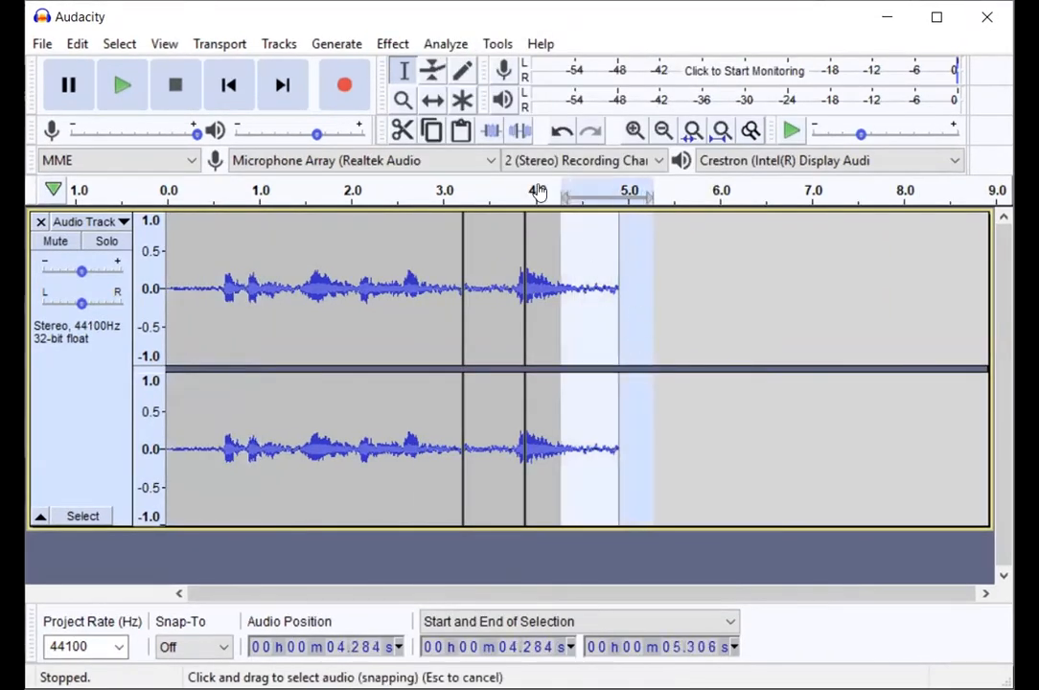
left_click(379, 45)
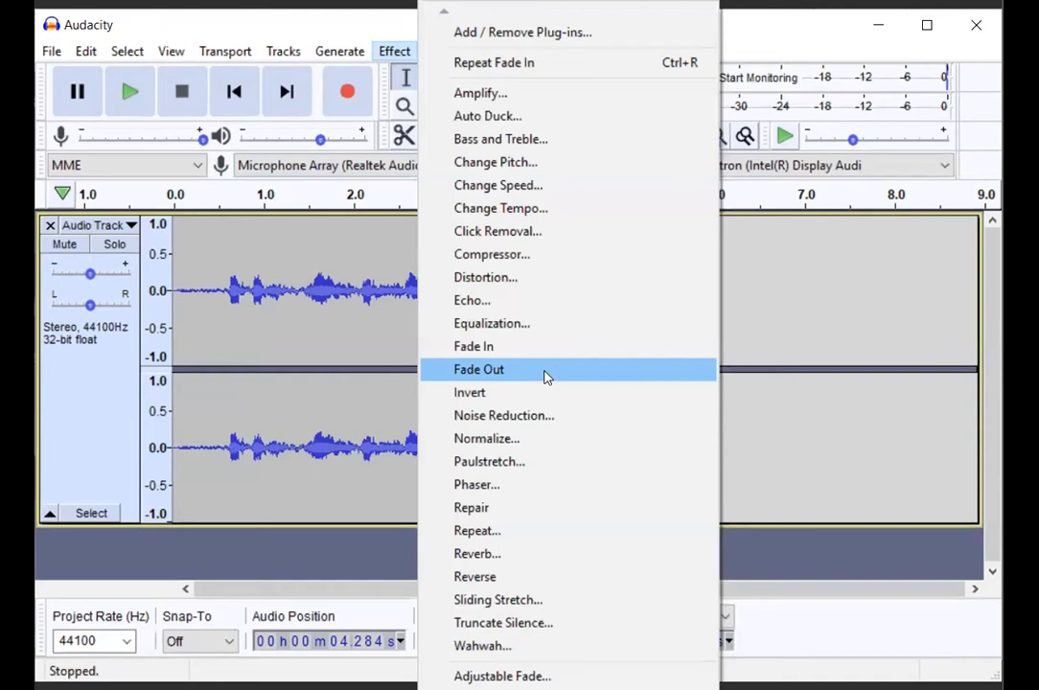
left_click(836, 439)
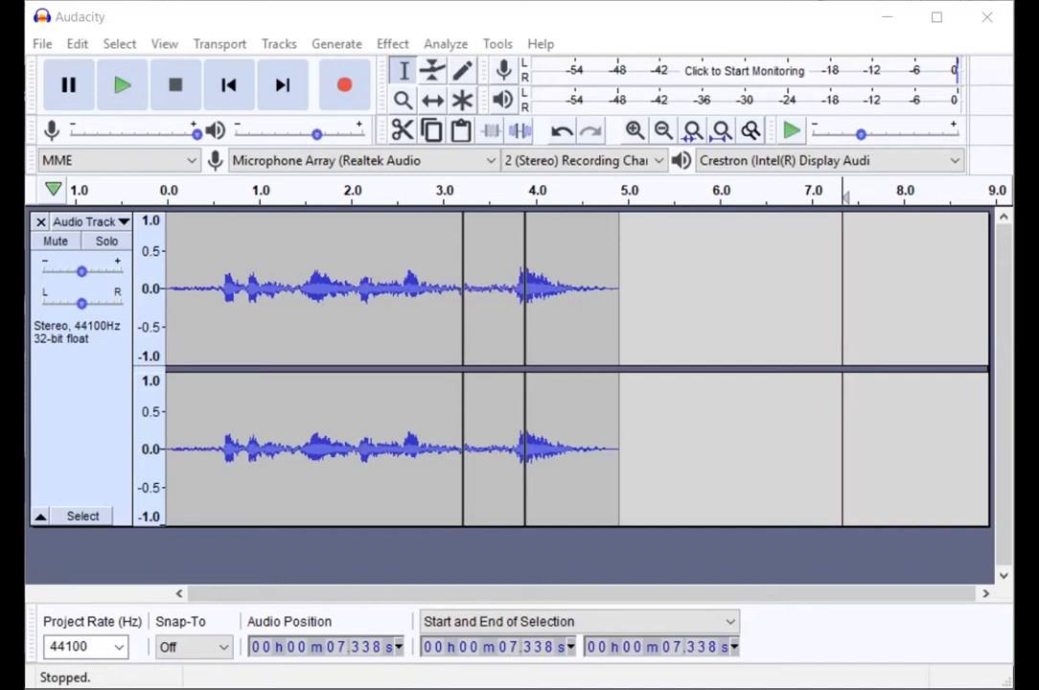
Step: Import the bensound music file as a new track below the recording and select all audio in the project
left_click_drag(193, 564, 193, 563)
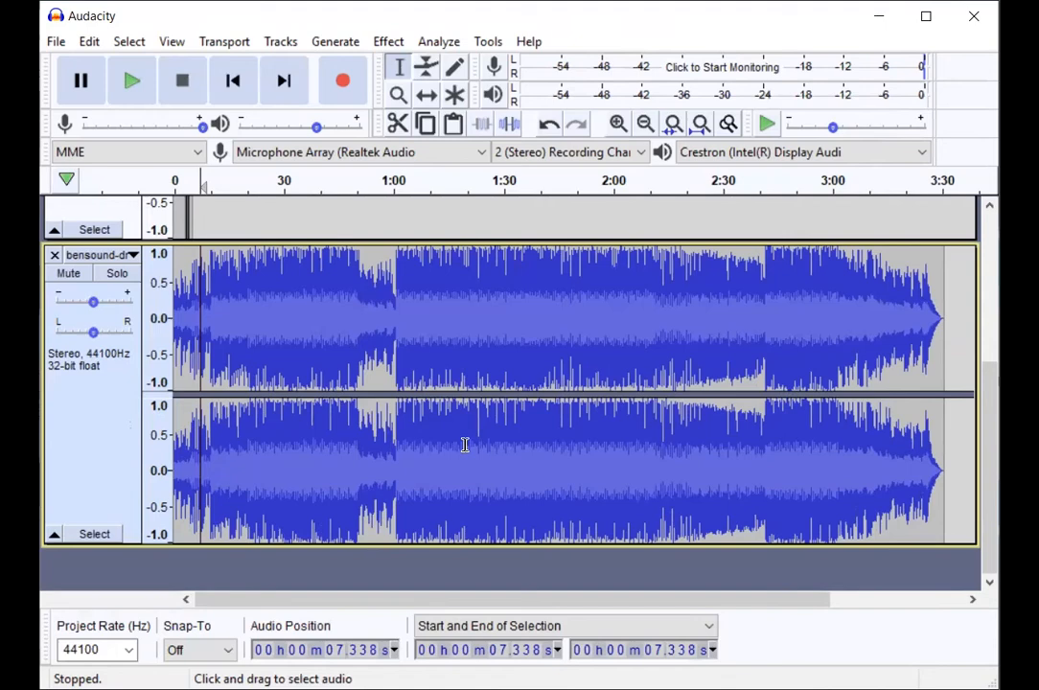
left_click(581, 365)
key("space")
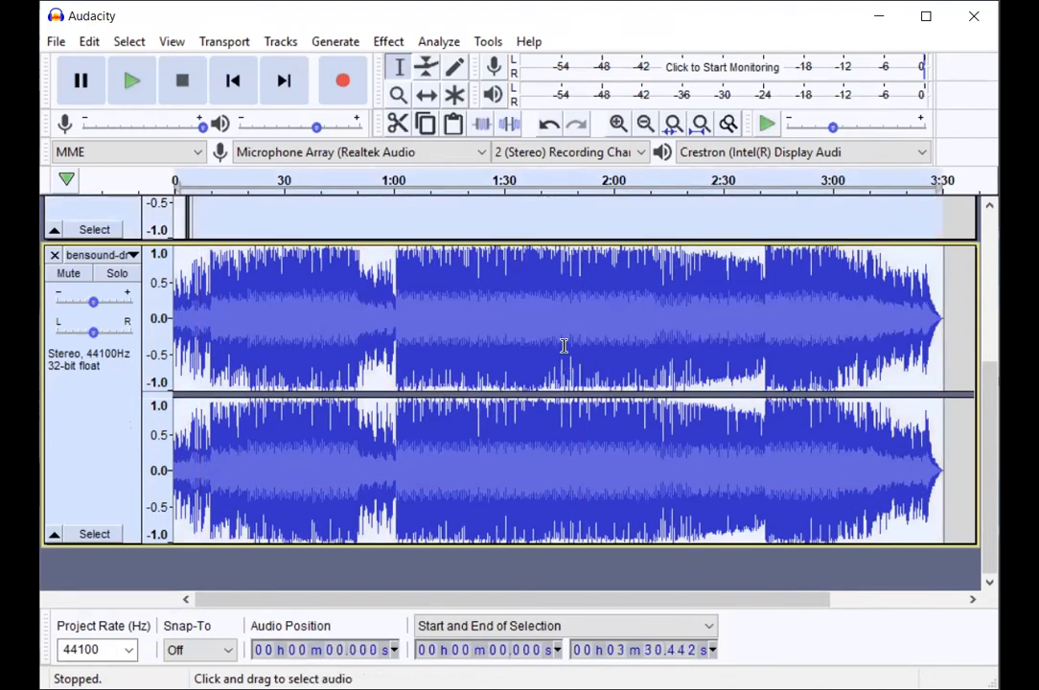
scroll(563, 346, "up", 4)
scroll(565, 346, "down", 4)
scroll(564, 346, "up", 3)
scroll(564, 346, "down", 2)
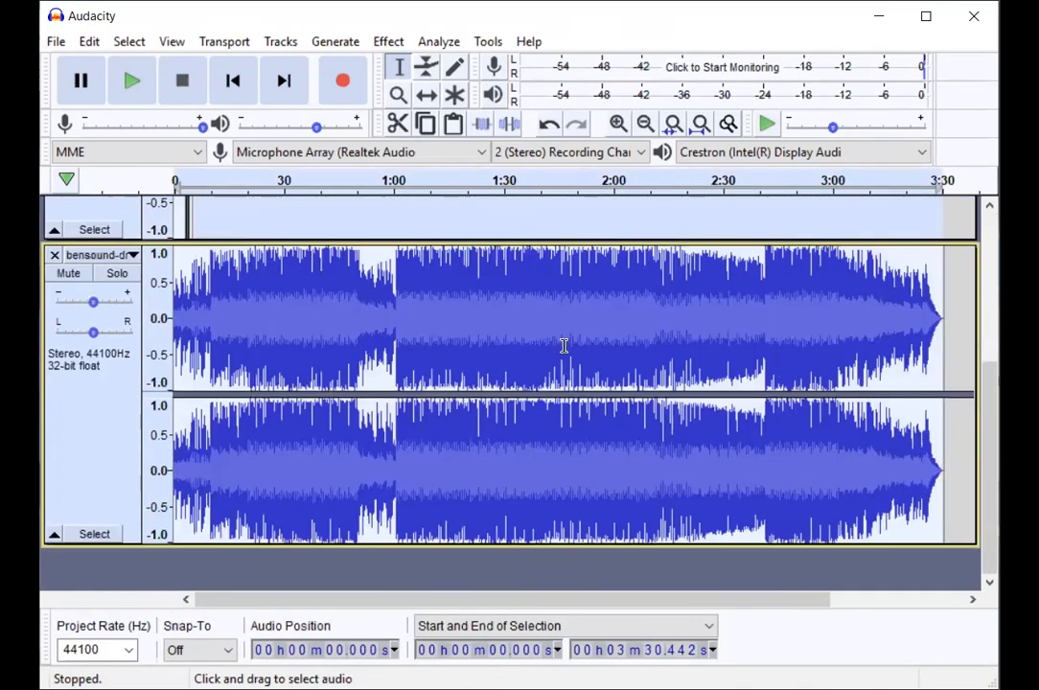
Step: Select only the bensound music track from 0 to about 3:34 and normalize its peak amplitude to -10.0 dB
left_click(965, 470)
left_click_drag(958, 464, 167, 450)
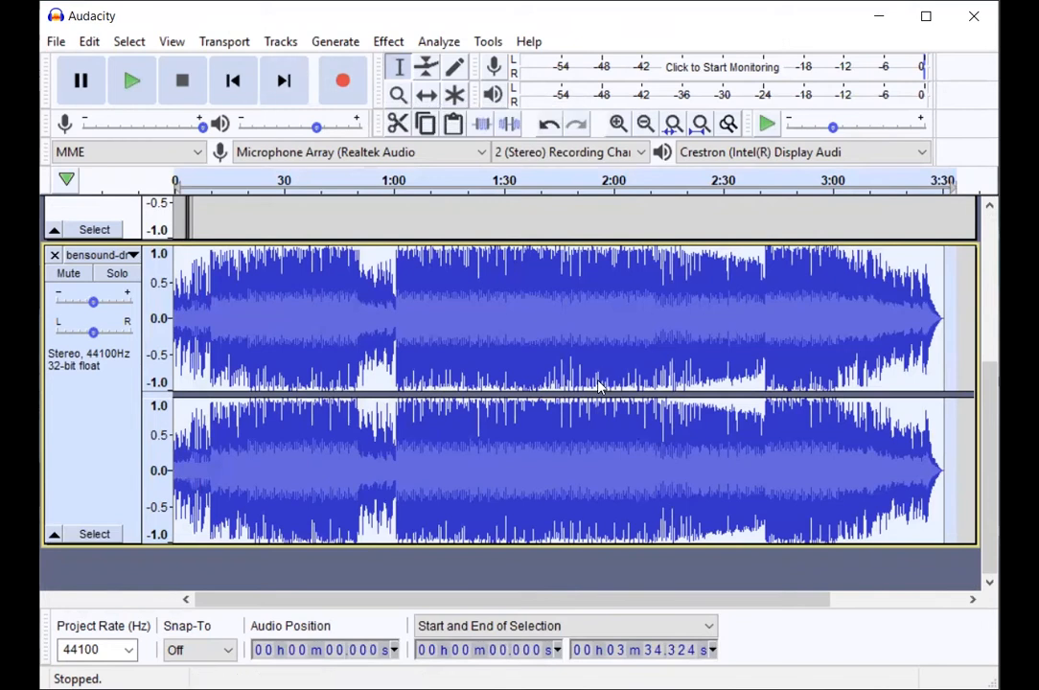
left_click(388, 41)
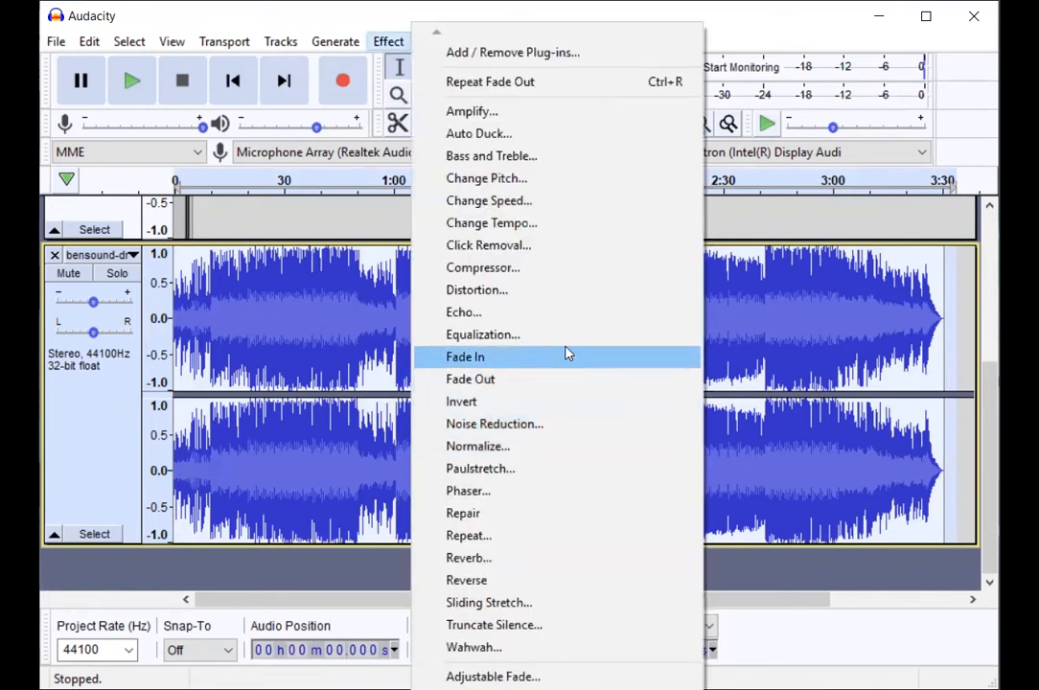
left_click(539, 448)
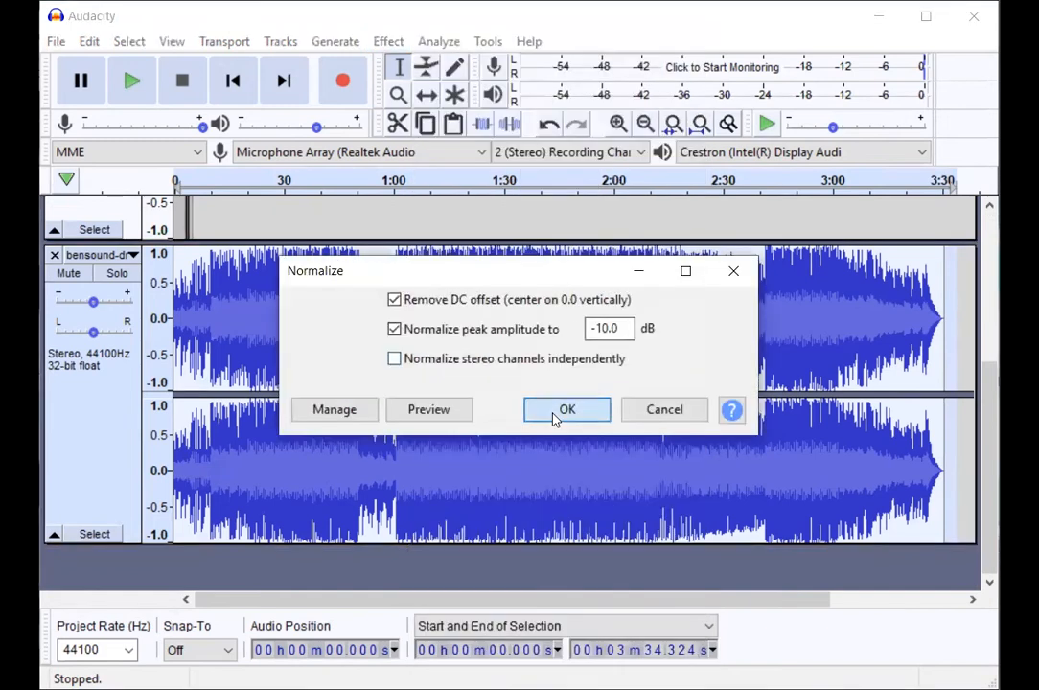
left_click(552, 412)
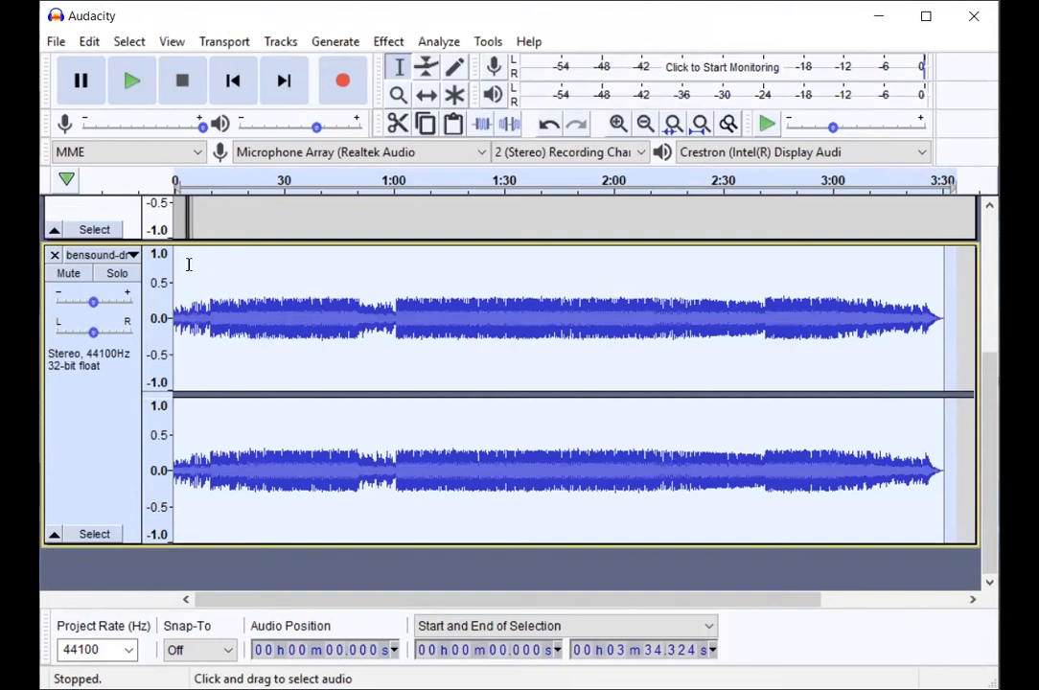
Step: Play the normalized music track from about 3.3 seconds and stop playback
left_click(187, 268)
key("space")
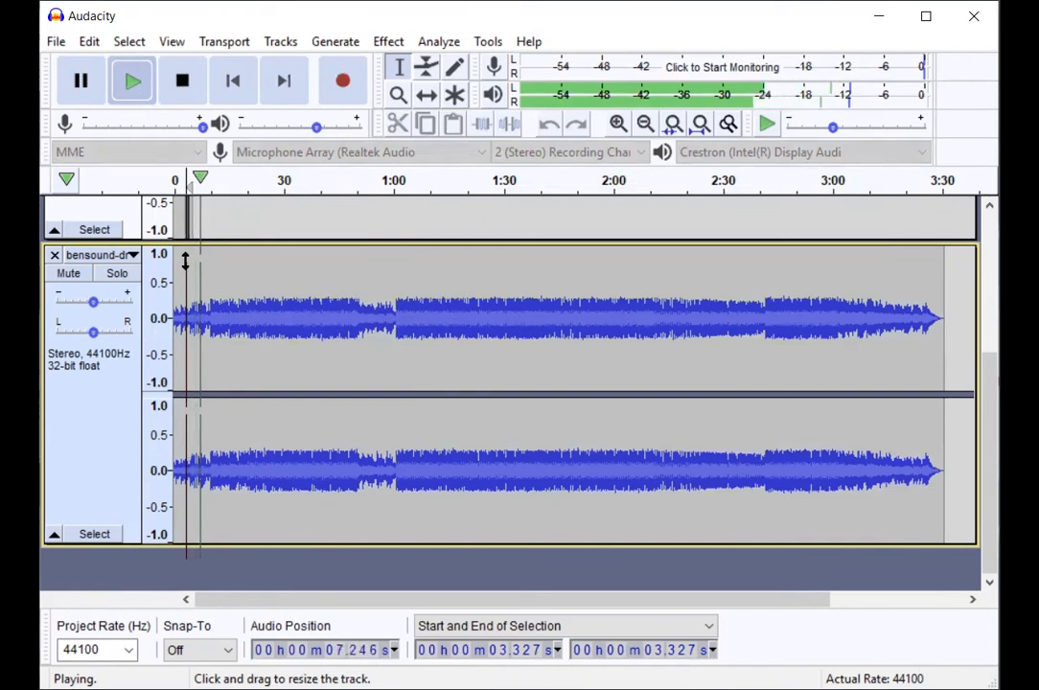
key("space")
Step: Undo the music track's normalization, play the original audio from the start for comparison, and clear the selection
scroll(185, 261, "up", 1)
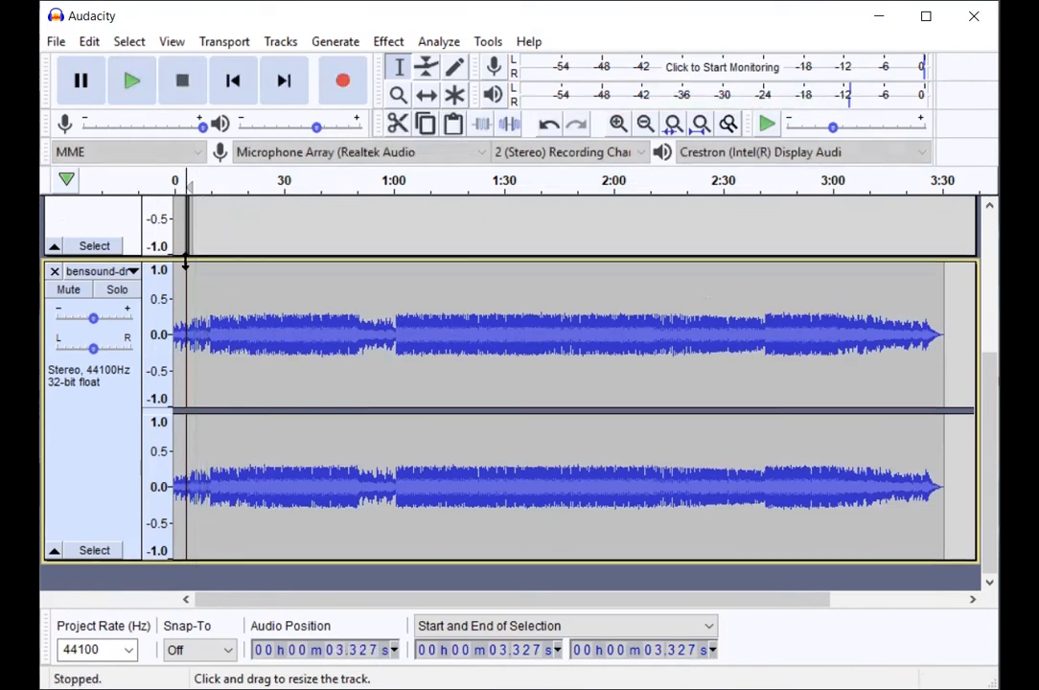
key("ctrl+a")
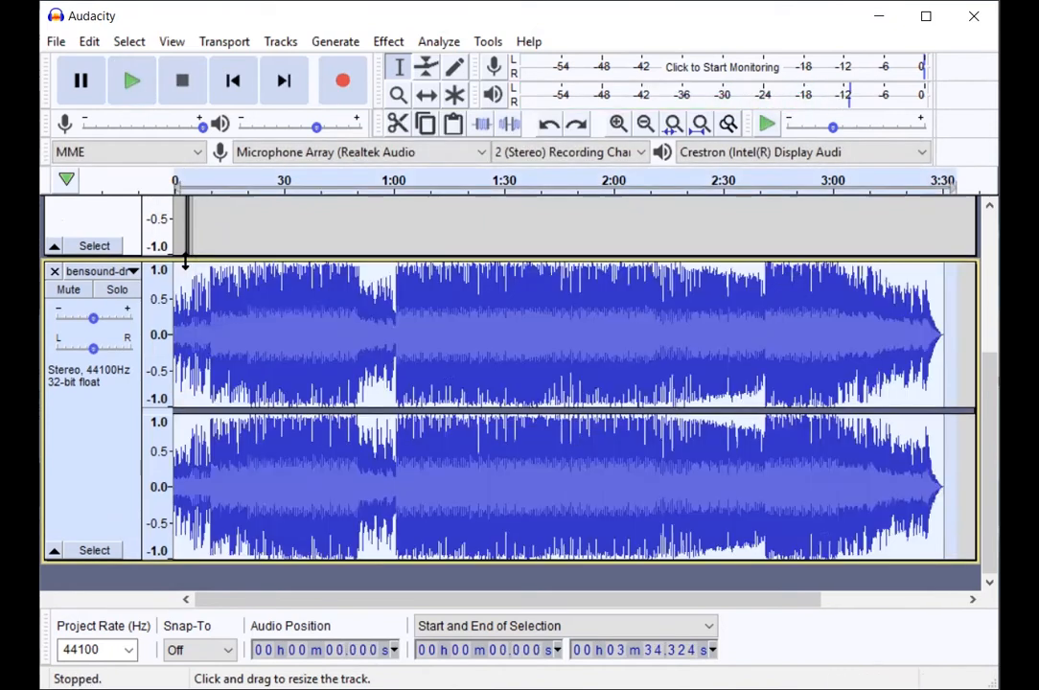
key("space")
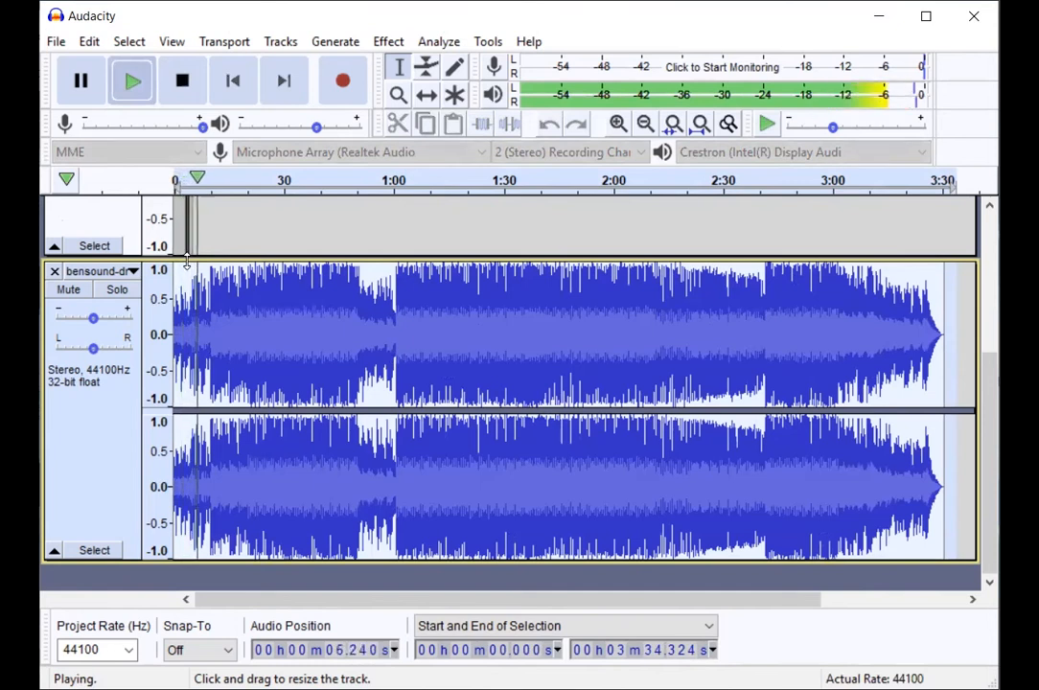
key("space")
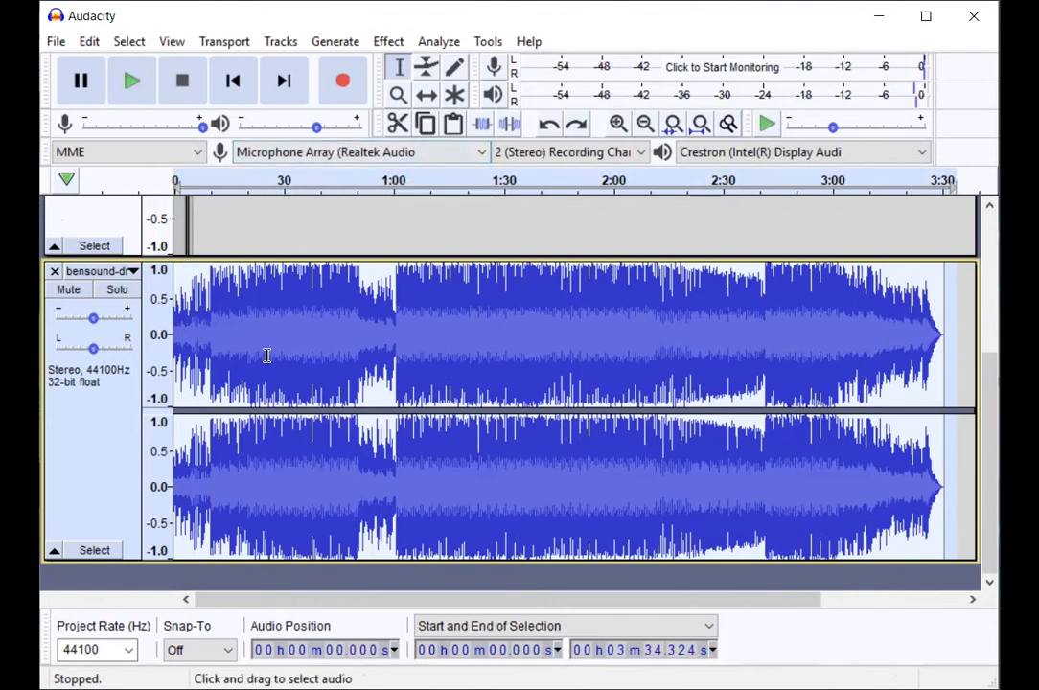
left_click(333, 316)
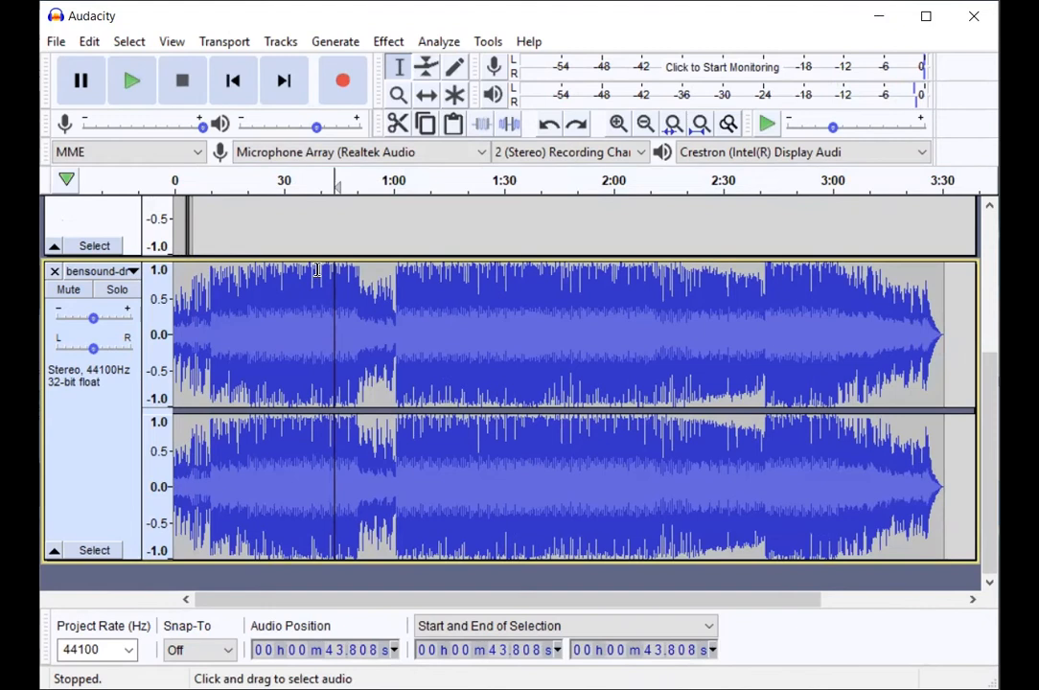
Step: Cut the music track's section from about 1:16.8 to 2:06.4 and paste it at about 3:11.9
left_click_drag(454, 350, 633, 355)
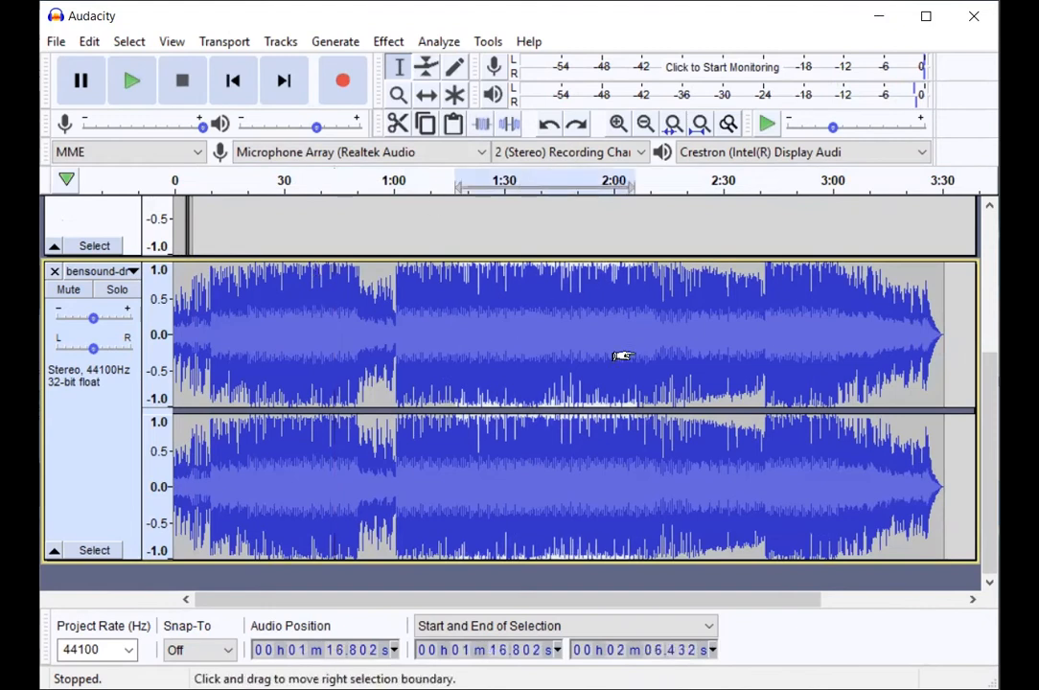
key("space")
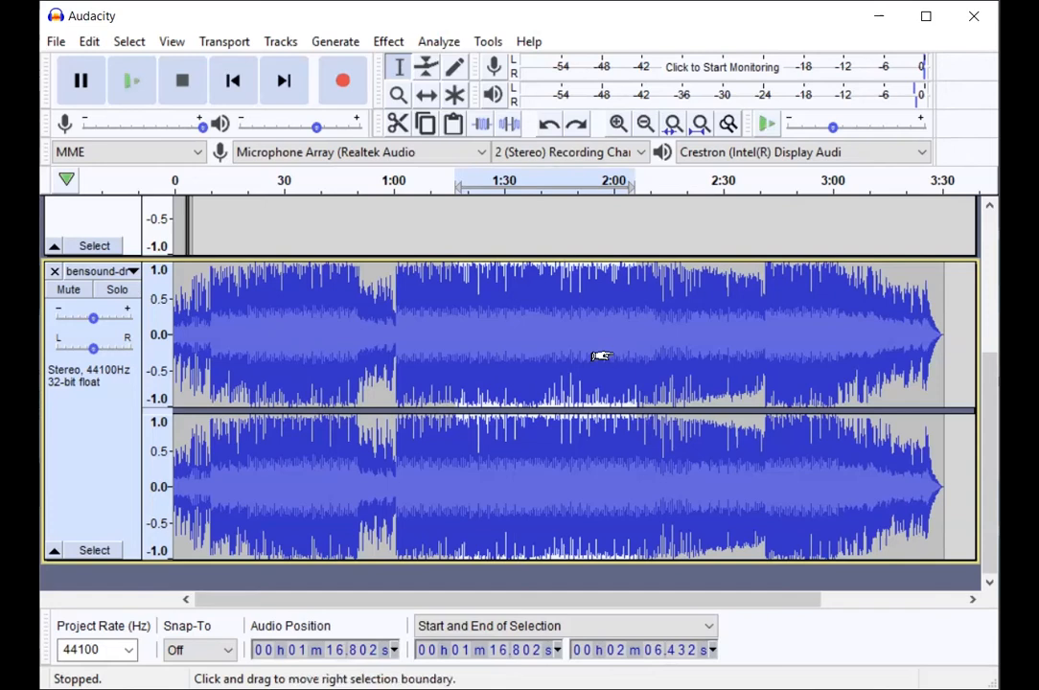
key("Delete")
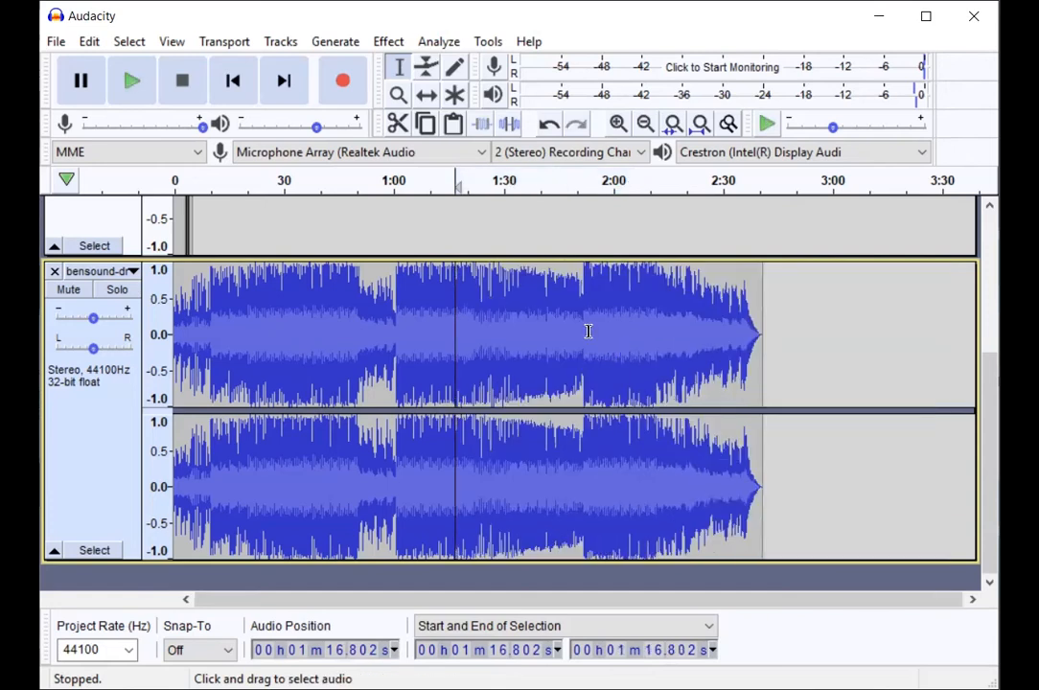
left_click(876, 317)
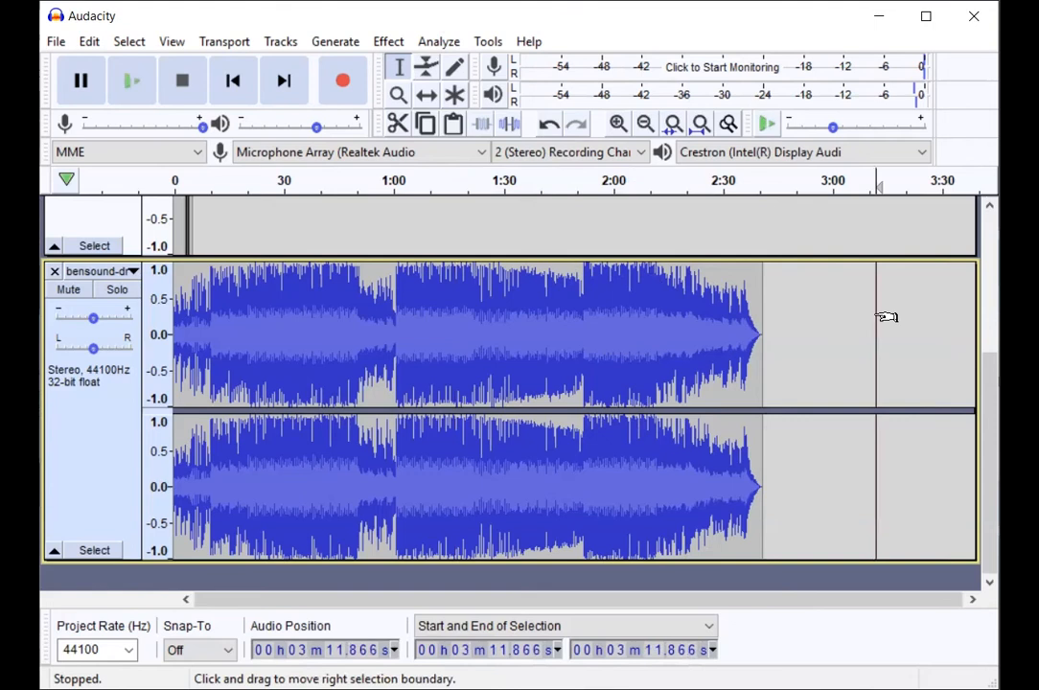
key("ctrl+v")
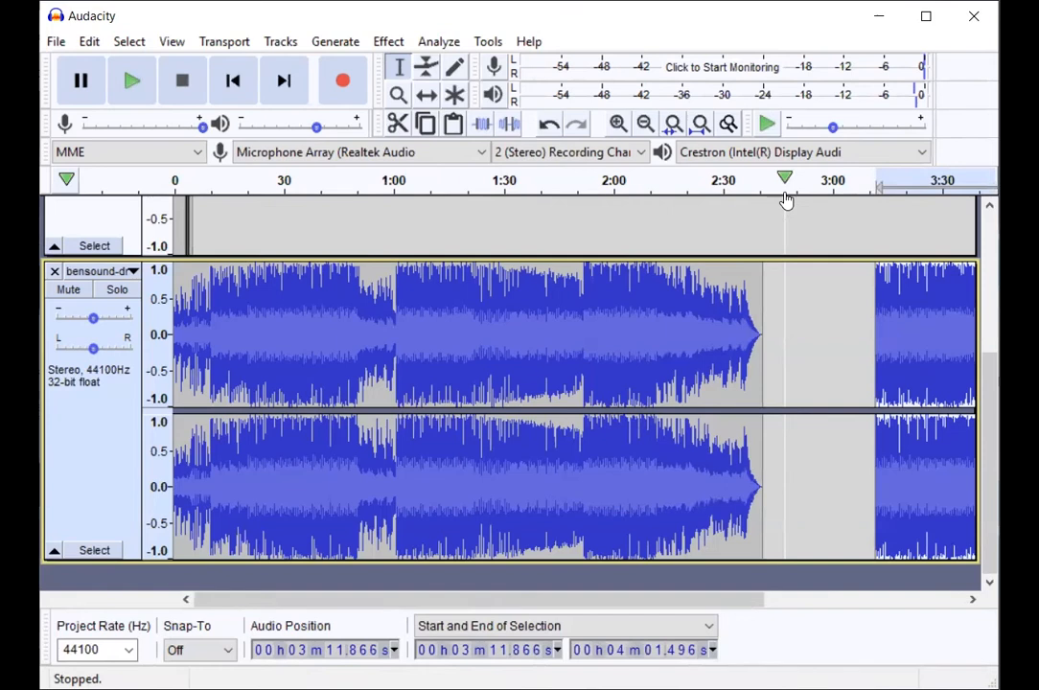
Step: Select a section in the later part of the music track, and clear it by placing the cursor at about 2:26.7
left_click(584, 342)
left_click_drag(564, 333, 690, 380)
left_click(711, 372)
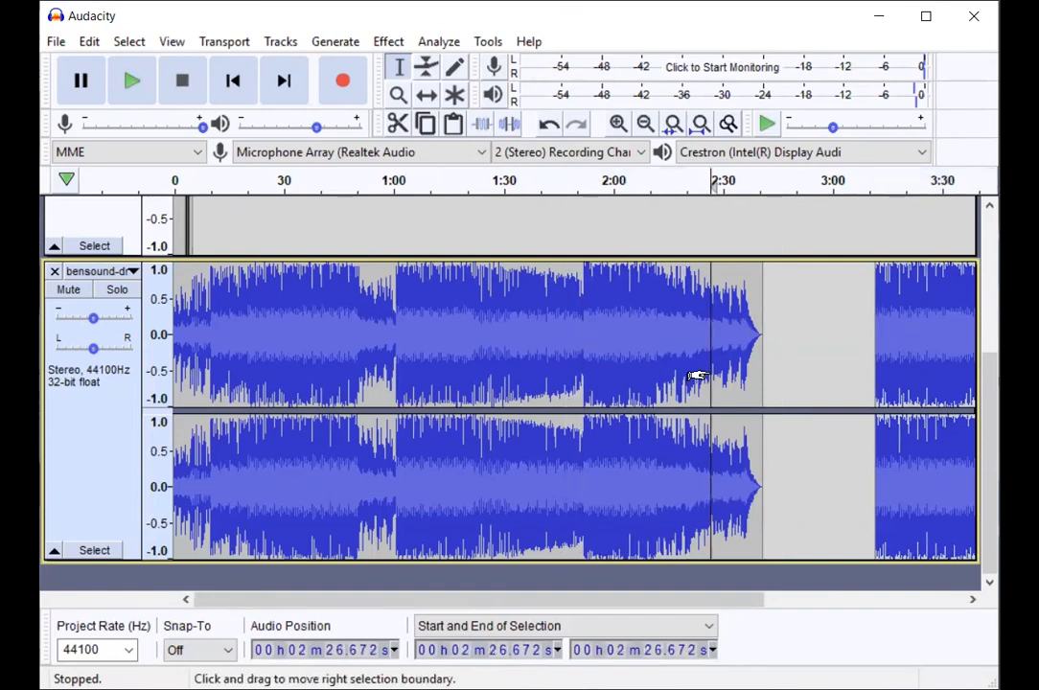
Step: Undo the paste and the cut of the music track's section
key("ctrl+z")
key("ctrl+z")
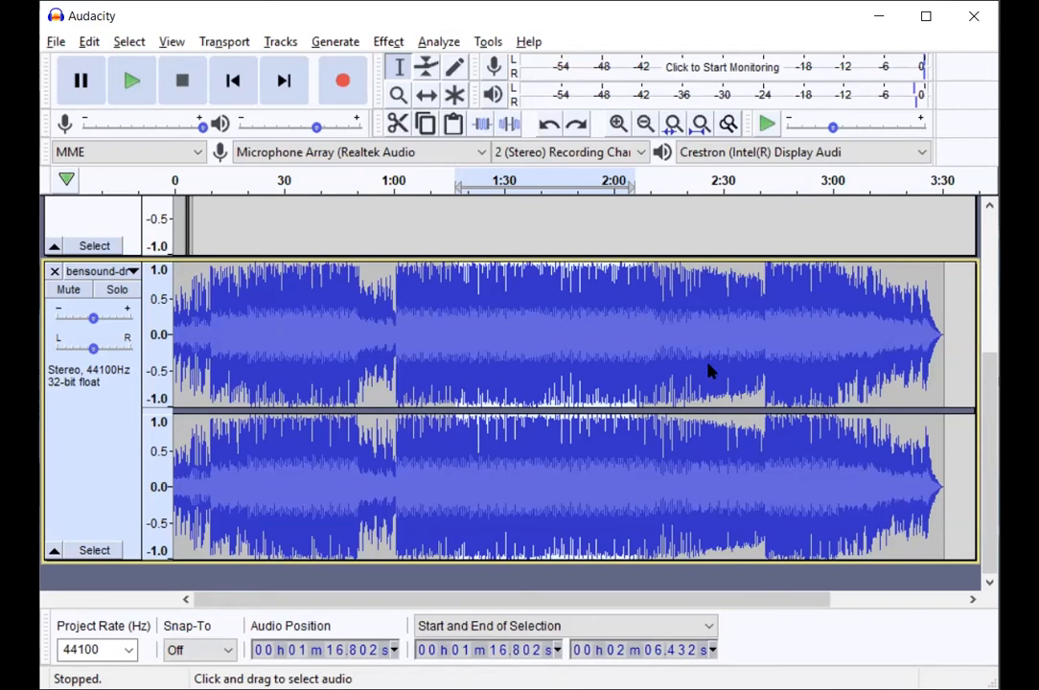
key("alt+Tab")
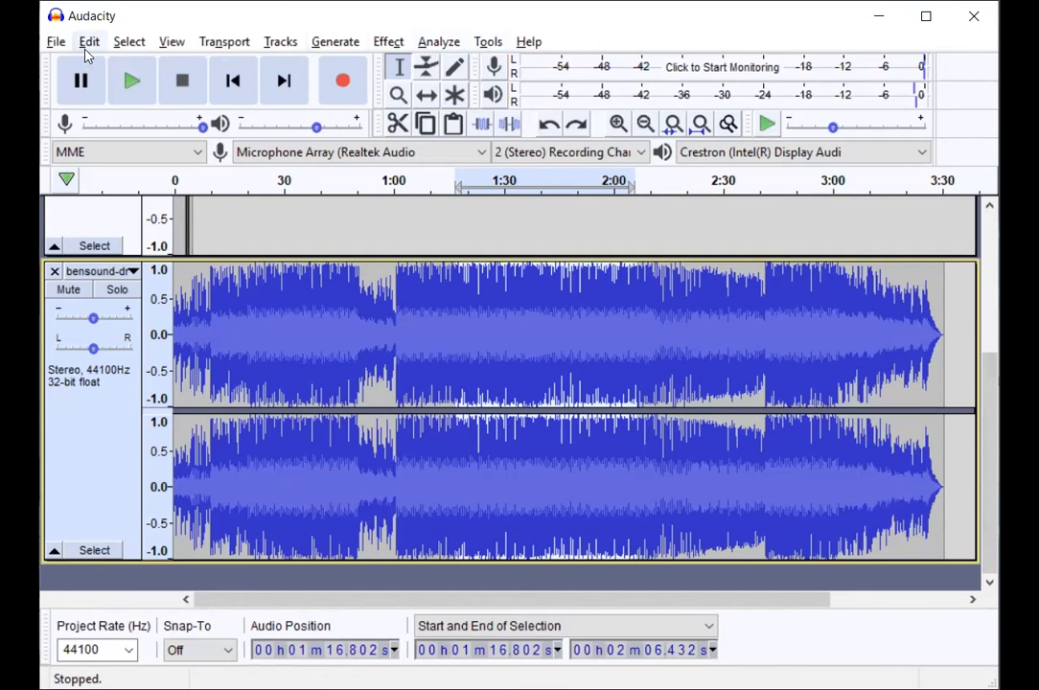
Step: Open the MP3 export settings for the project and examine the available quality presets for the preset bit rate mode
left_click(57, 42)
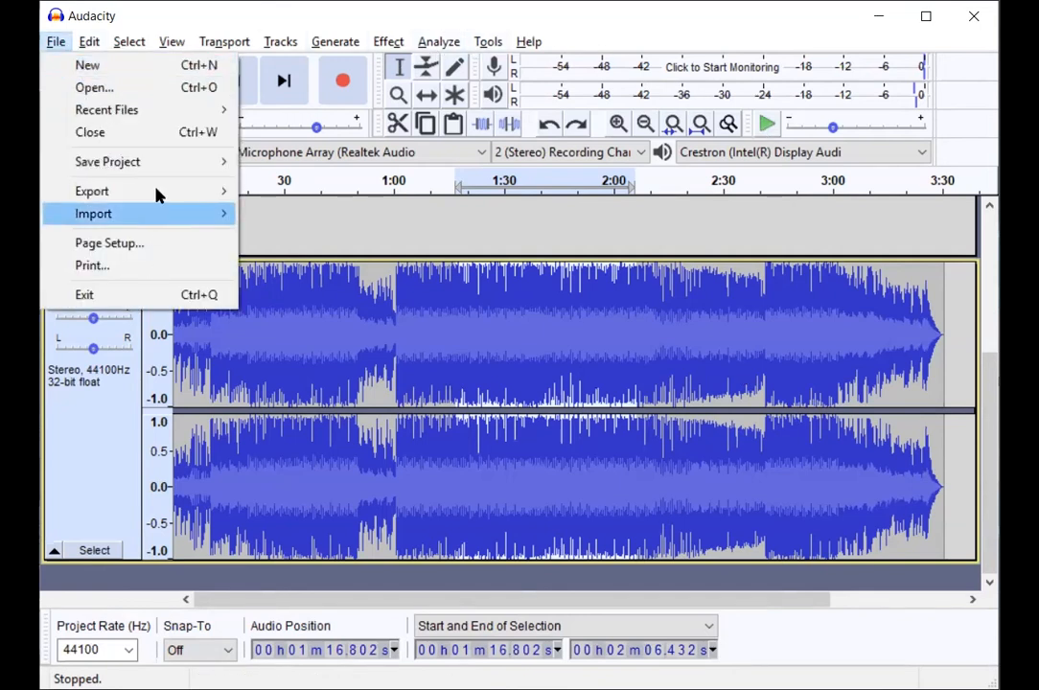
mouse_move(158, 192)
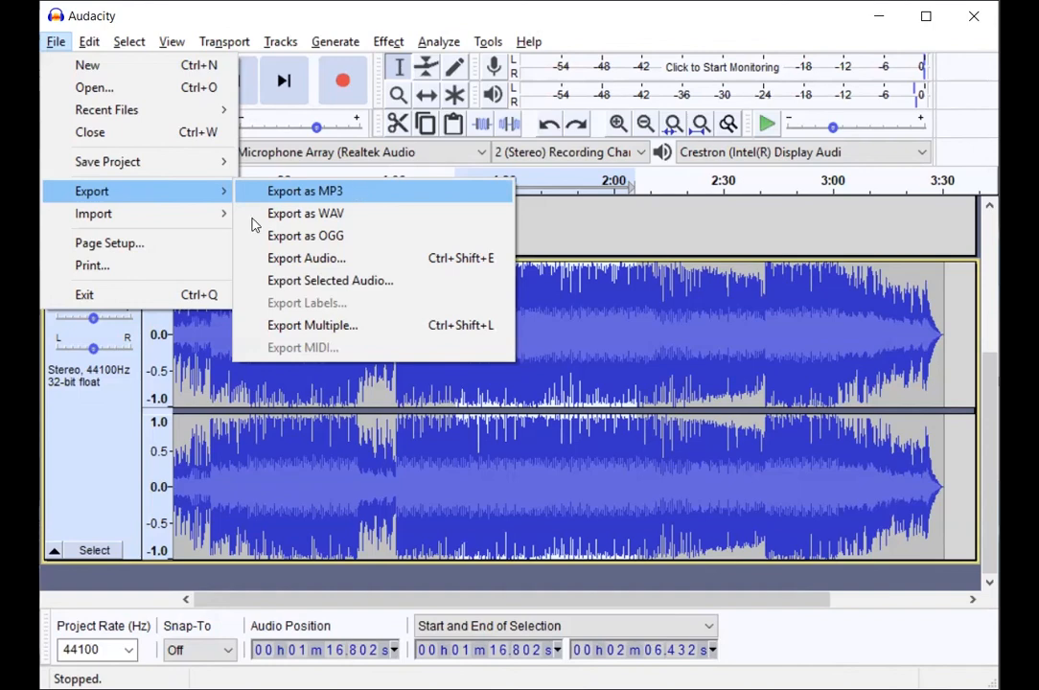
left_click(357, 191)
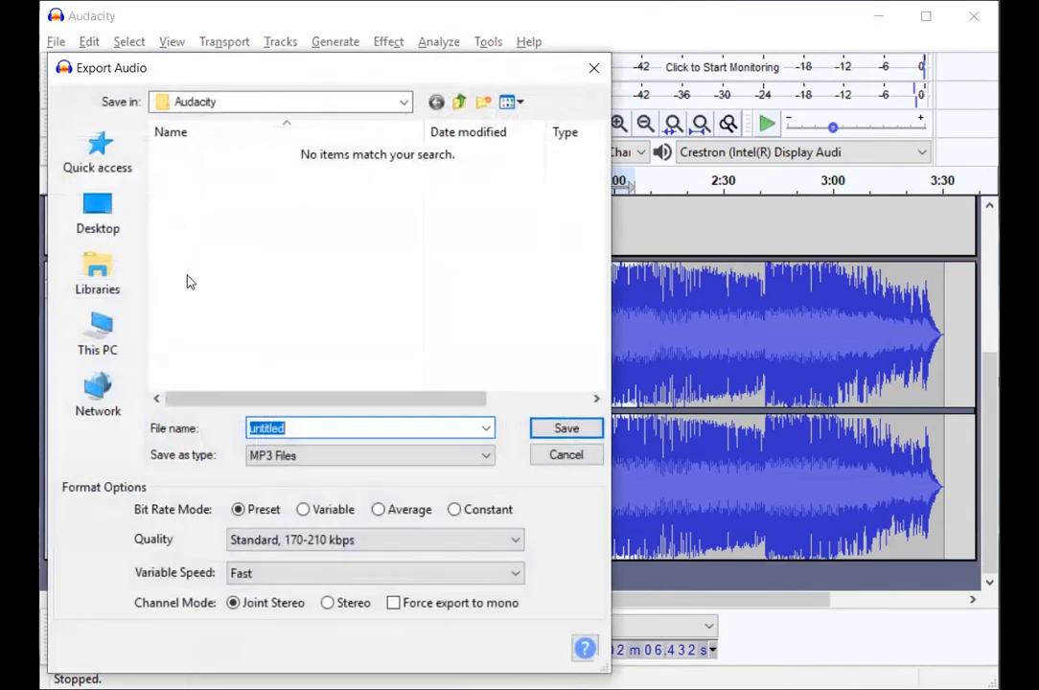
left_click(308, 539)
left_click(309, 545)
left_click(310, 545)
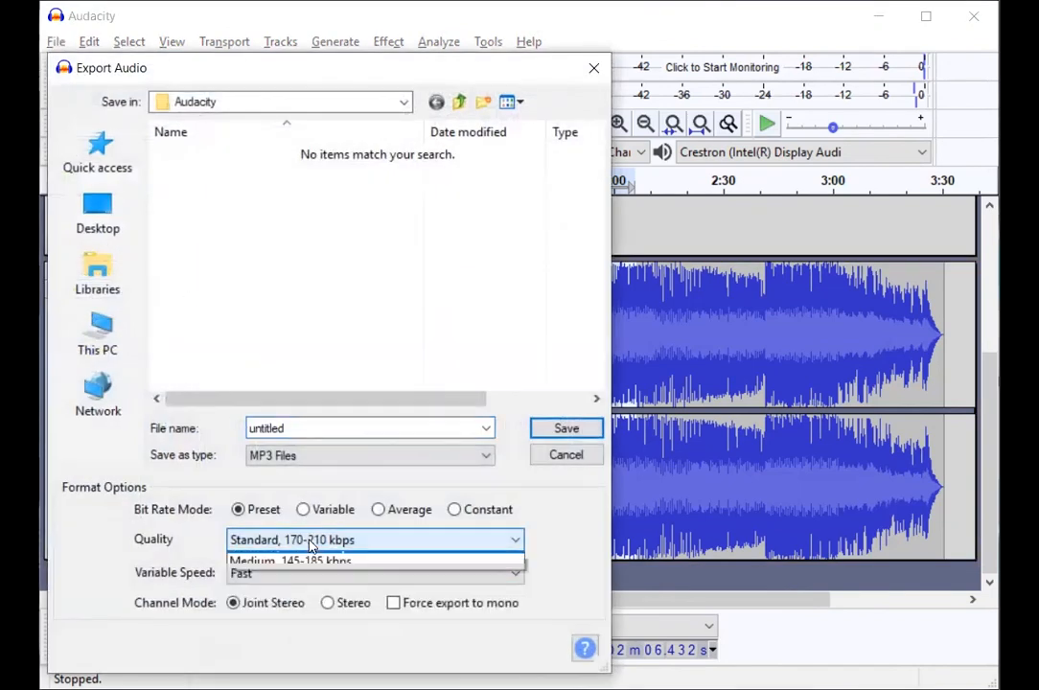
left_click(543, 562)
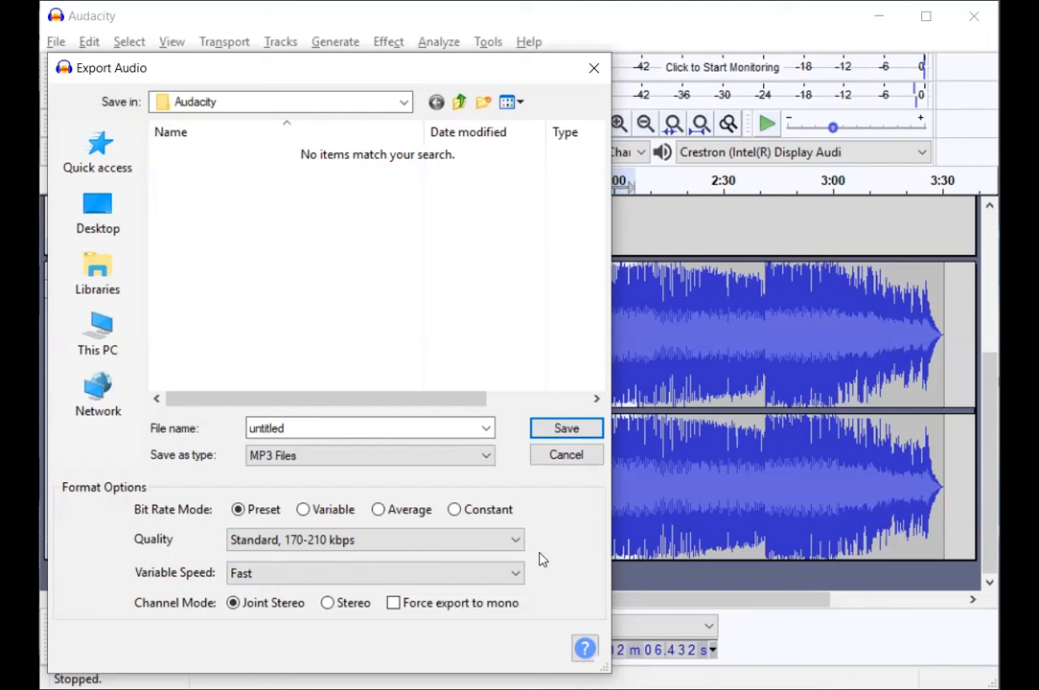
Step: Compare the MP3 quality presets again, choose Standard, 170-210 kbps, and cancel the export to return to the recorded audio track
left_click(473, 541)
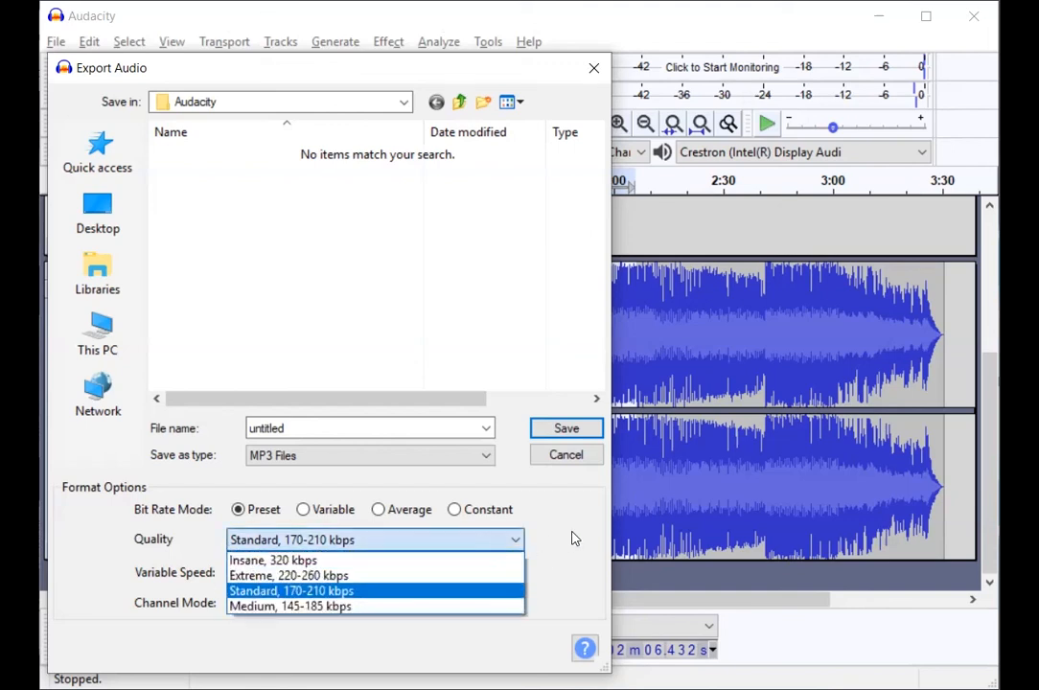
left_click(508, 540)
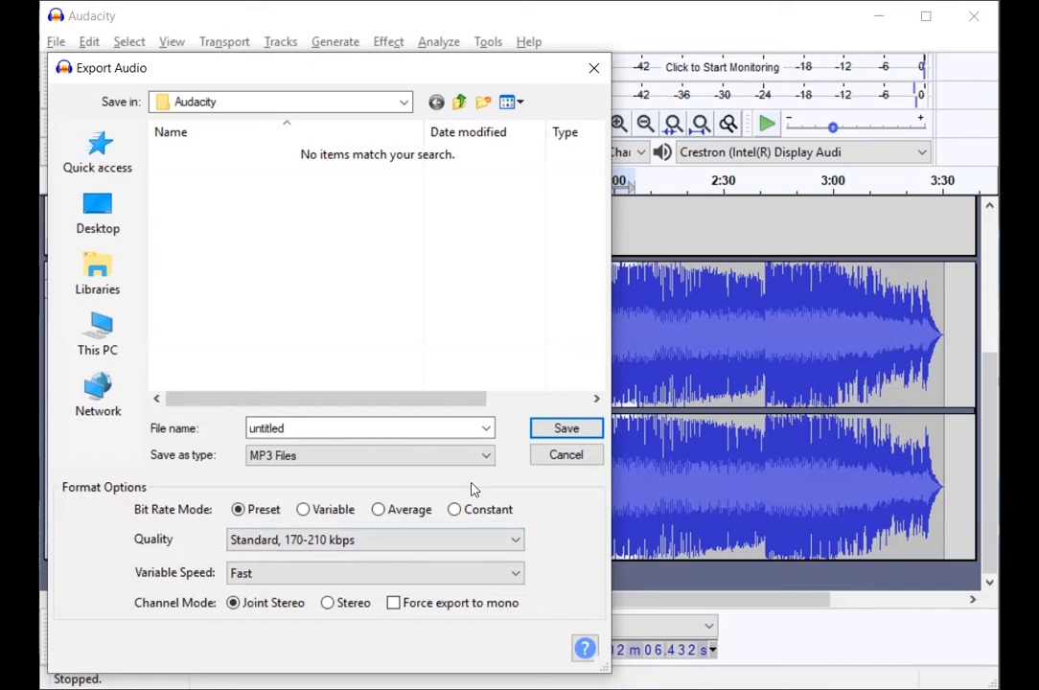
left_click(420, 546)
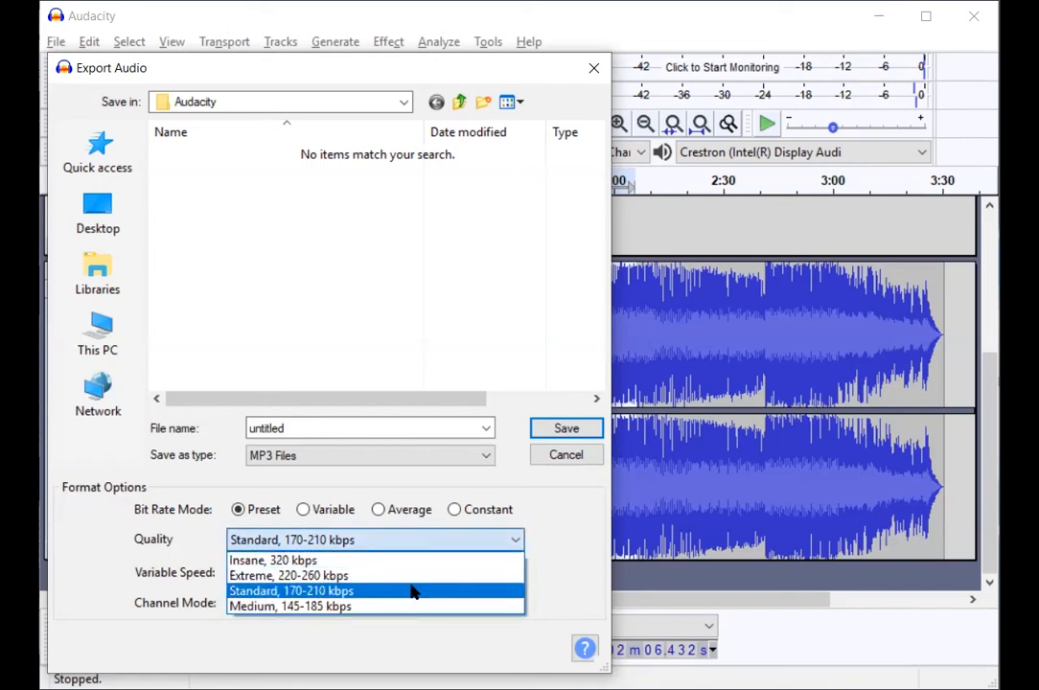
left_click(561, 526)
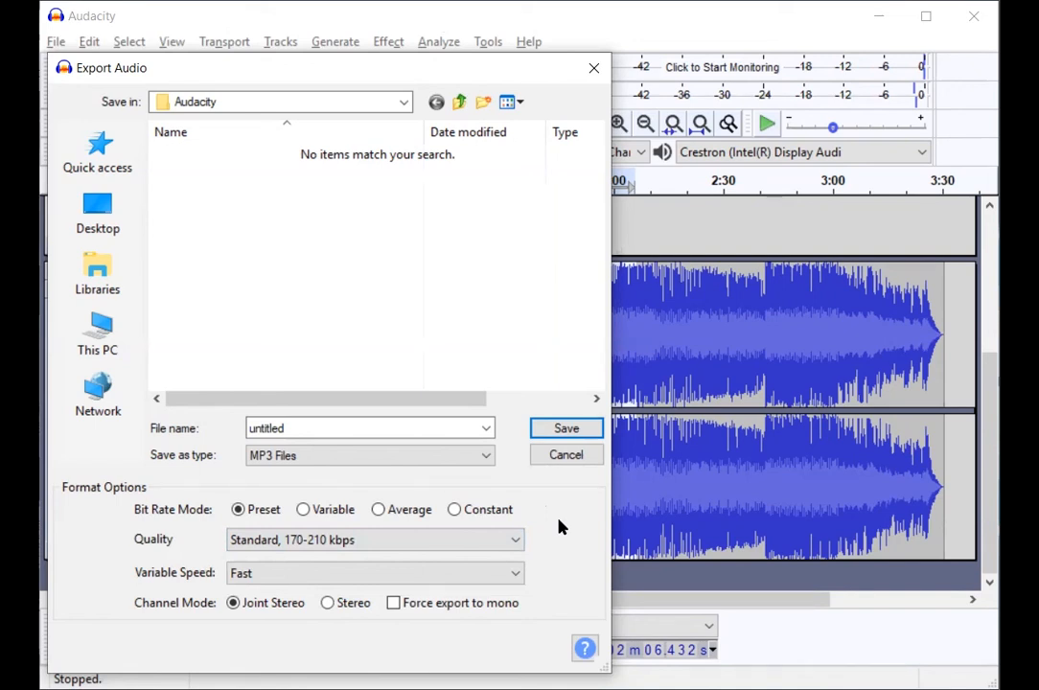
left_click(502, 541)
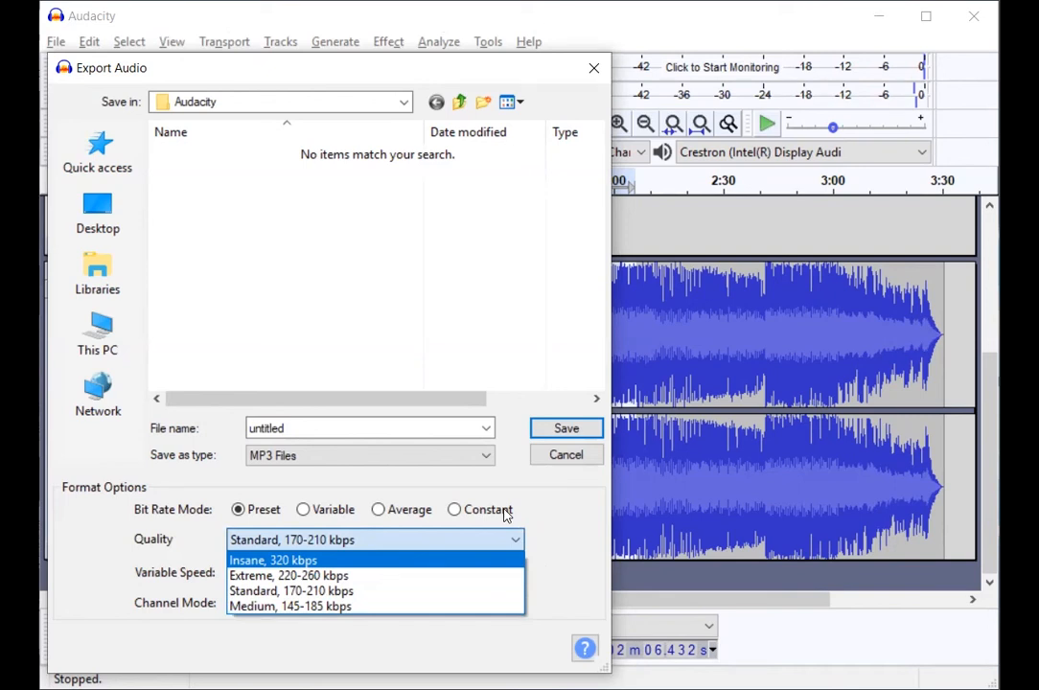
left_click(372, 592)
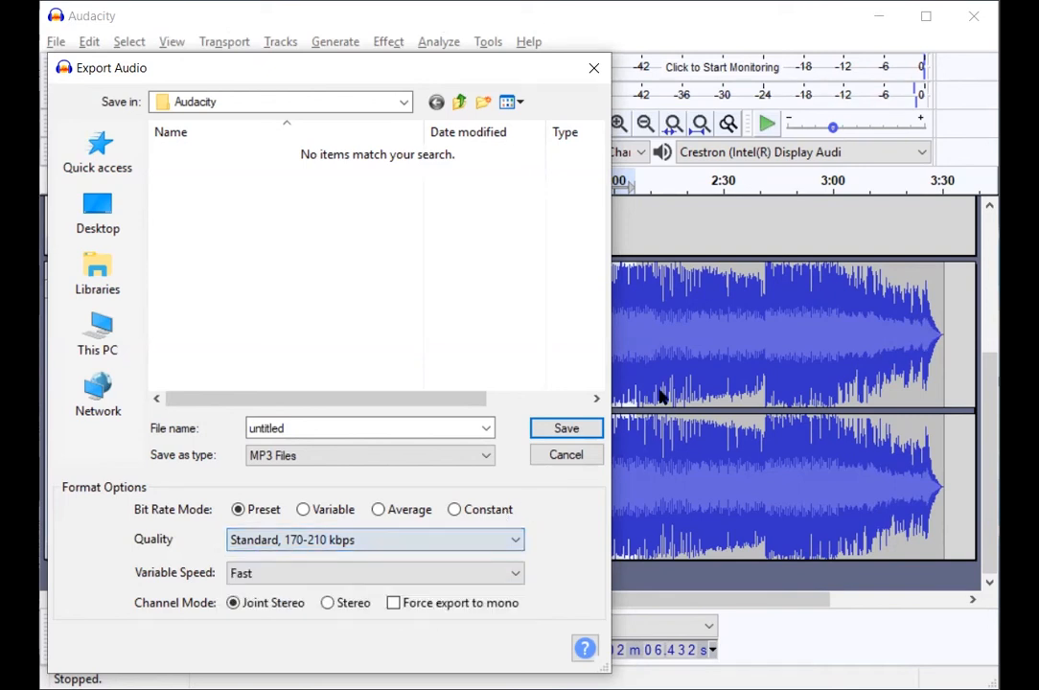
left_click(567, 460)
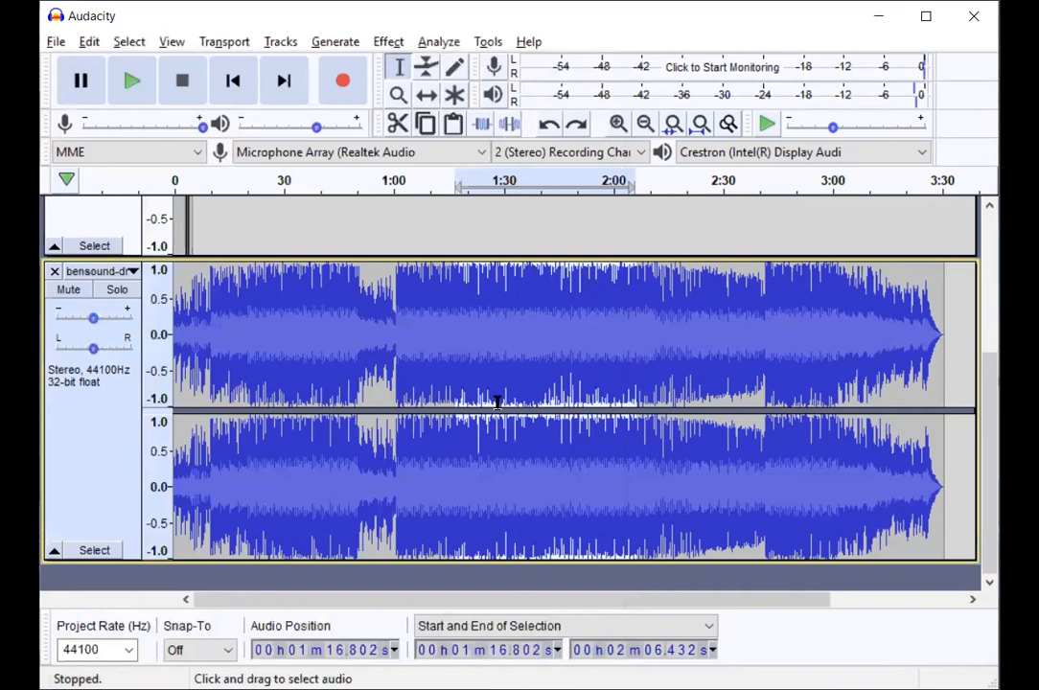
scroll(497, 403, "up", 3)
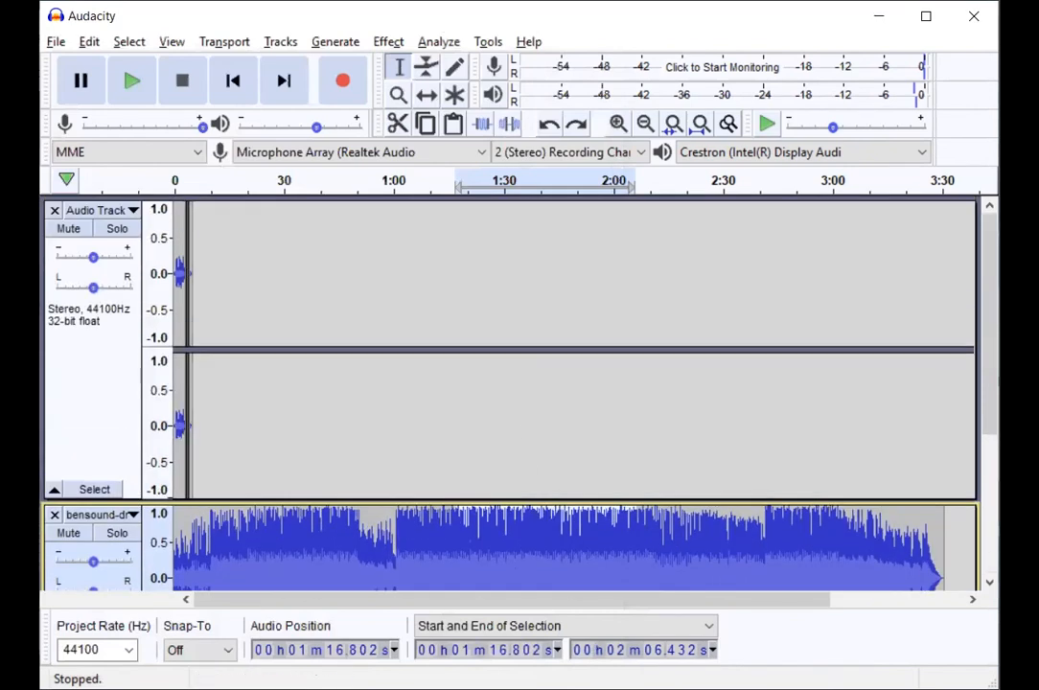